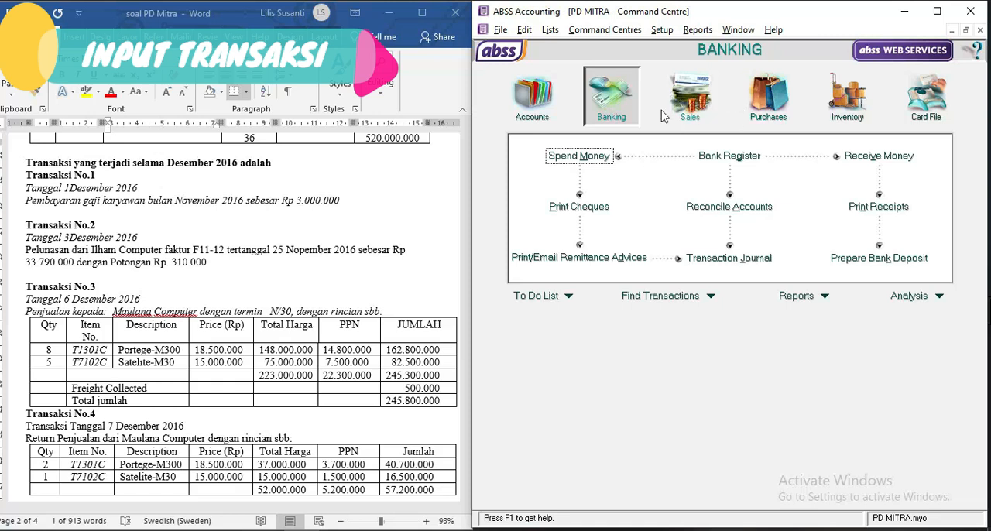
Start a Spend Money entry from Cash in Bank dated 01/12/2016 with an amount of Rp3.000.000.
{"action": "left_click", "coordinate": [588, 158]}
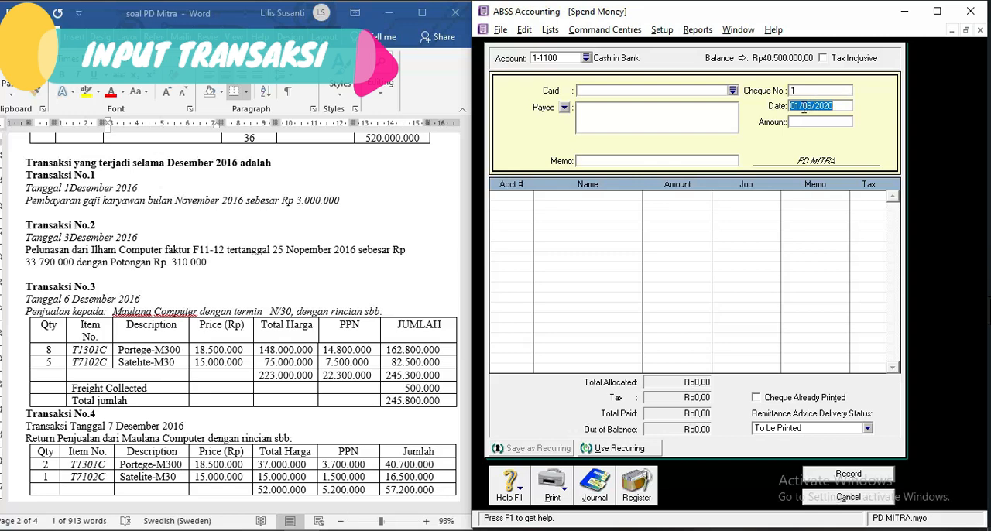
{"action": "type", "text": "12"}
{"action": "key", "text": "Tab"}
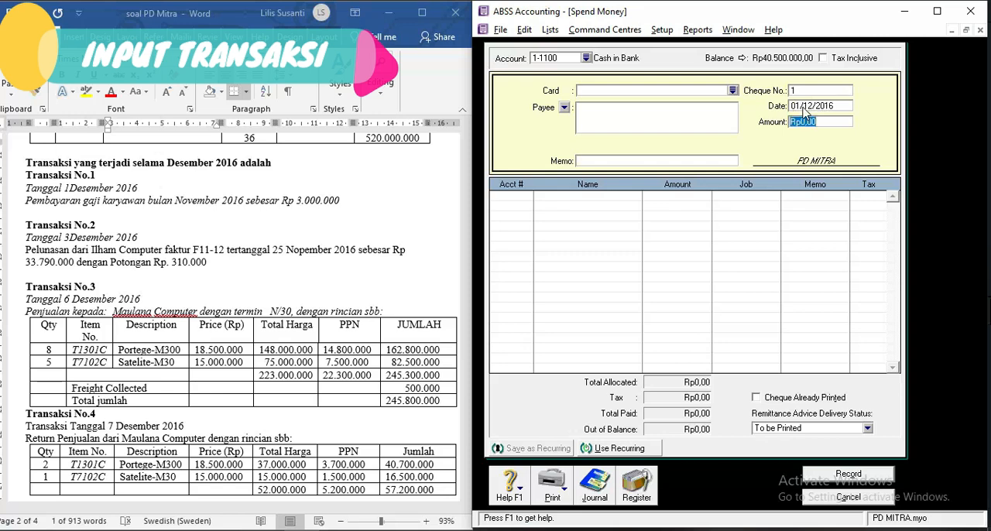
{"action": "type", "text": "3.000.000"}
{"action": "key", "text": "Tab"}
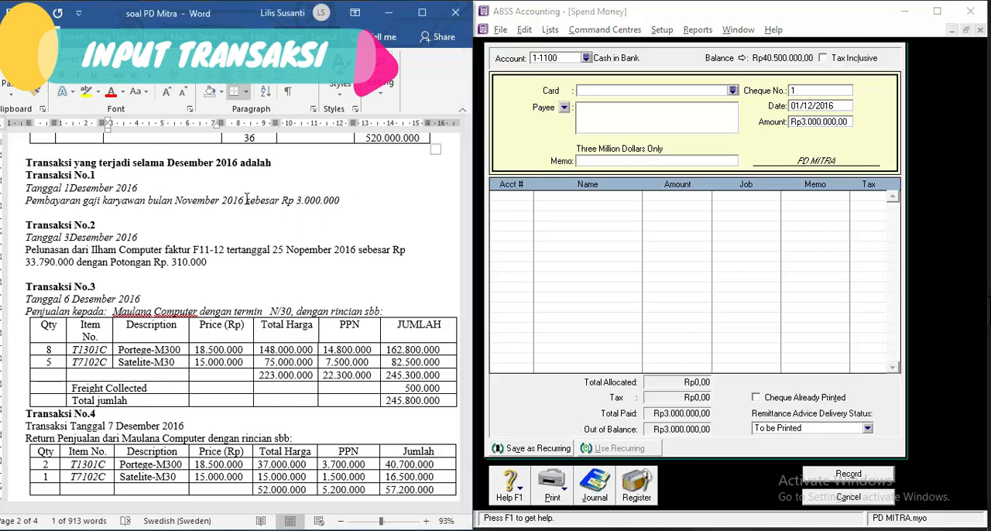
Check the account list in the exercise document and set the payment's memo to "Gaji Nov".
{"action": "scroll", "coordinate": [247, 202], "scroll_direction": "up", "scroll_amount": 15}
{"action": "scroll", "coordinate": [247, 201], "scroll_direction": "up", "scroll_amount": 5}
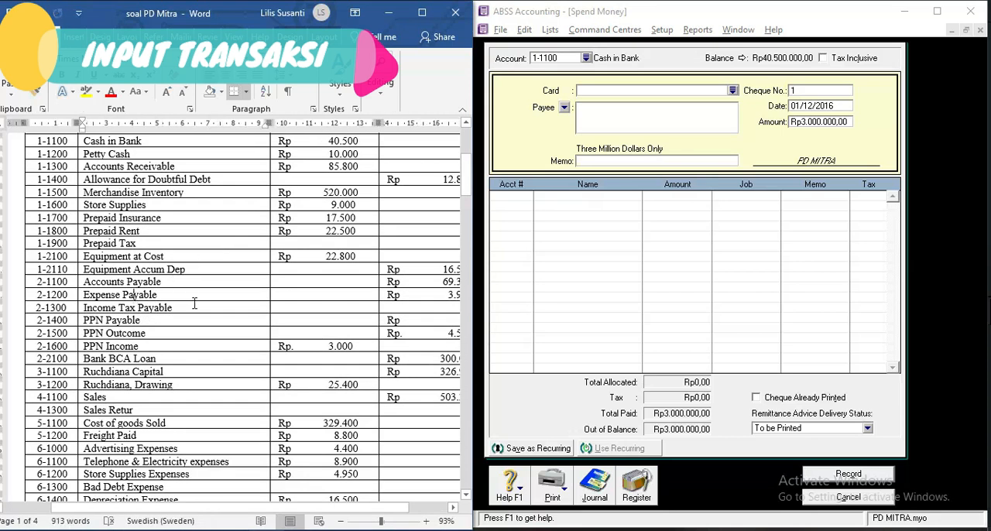
{"action": "scroll", "coordinate": [194, 302], "scroll_direction": "down", "scroll_amount": 18}
{"action": "scroll", "coordinate": [193, 302], "scroll_direction": "down", "scroll_amount": 3}
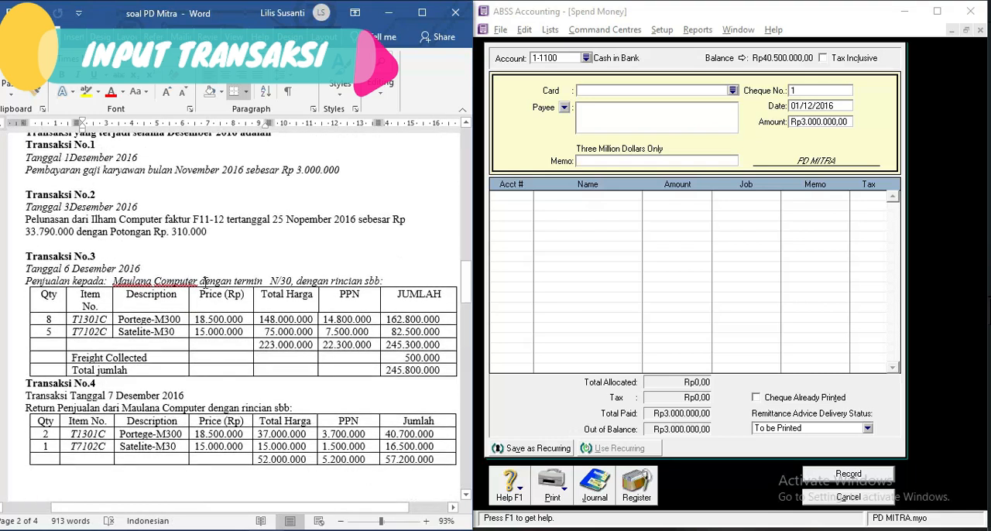
{"action": "left_click", "coordinate": [604, 161]}
{"action": "type", "text": "Gaji No"}
{"action": "key", "text": "Tab"}
Allocate the salary payment to account 2-1200 Expense Payable and record it.
{"action": "type", "text": "6-"}
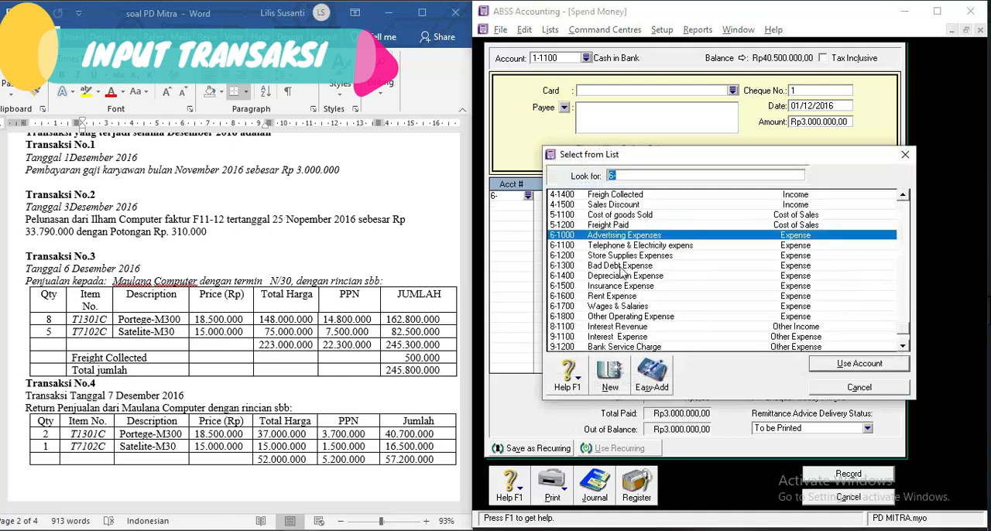
{"action": "scroll", "coordinate": [625, 224], "scroll_direction": "up", "scroll_amount": 10}
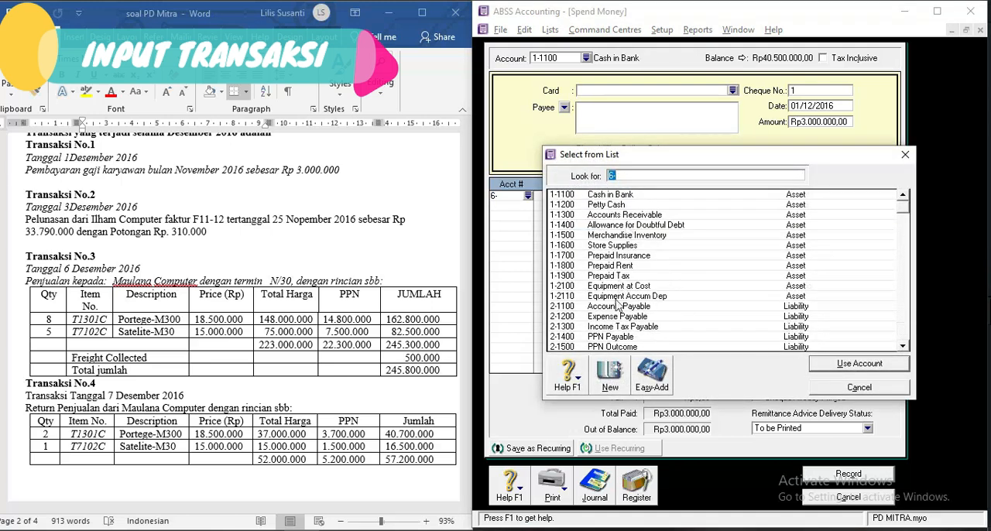
{"action": "double_click", "coordinate": [619, 321]}
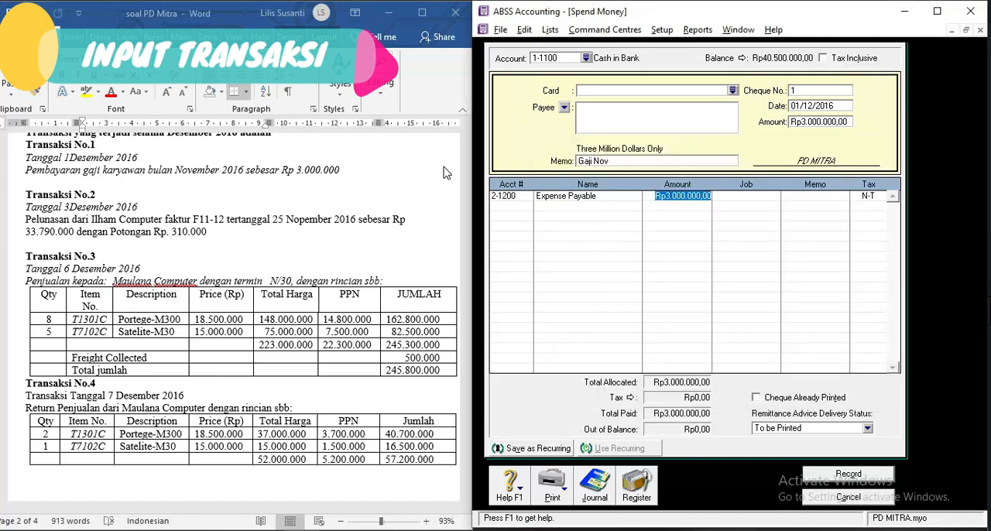
{"action": "scroll", "coordinate": [448, 173], "scroll_direction": "up", "scroll_amount": 1}
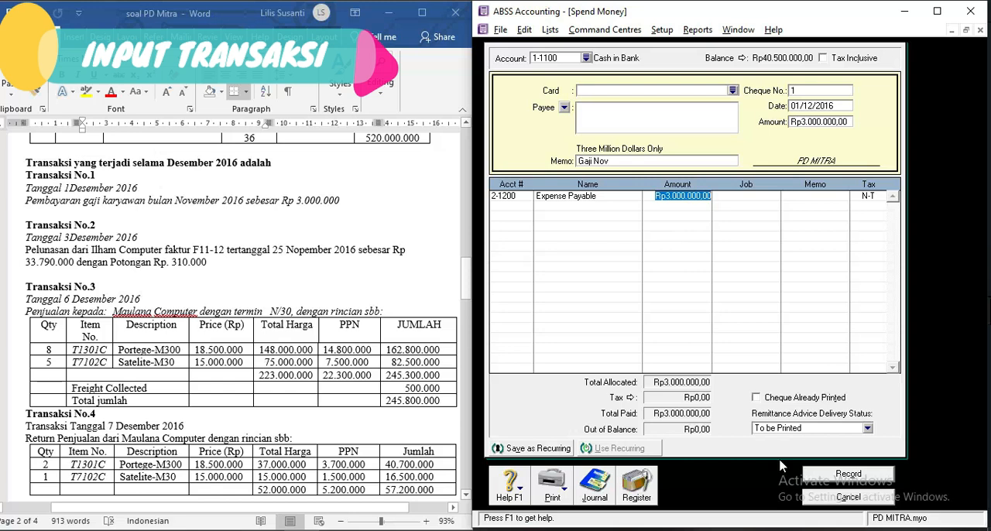
{"action": "left_click", "coordinate": [834, 474]}
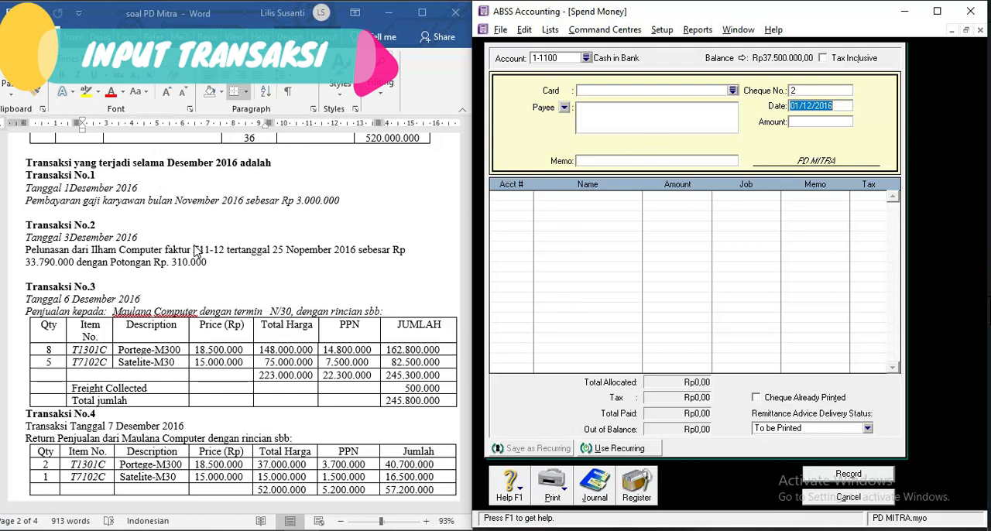
Close the Spend Money form and start a Receive Payments entry for the customer Ilham Computer.
{"action": "left_click", "coordinate": [424, 272]}
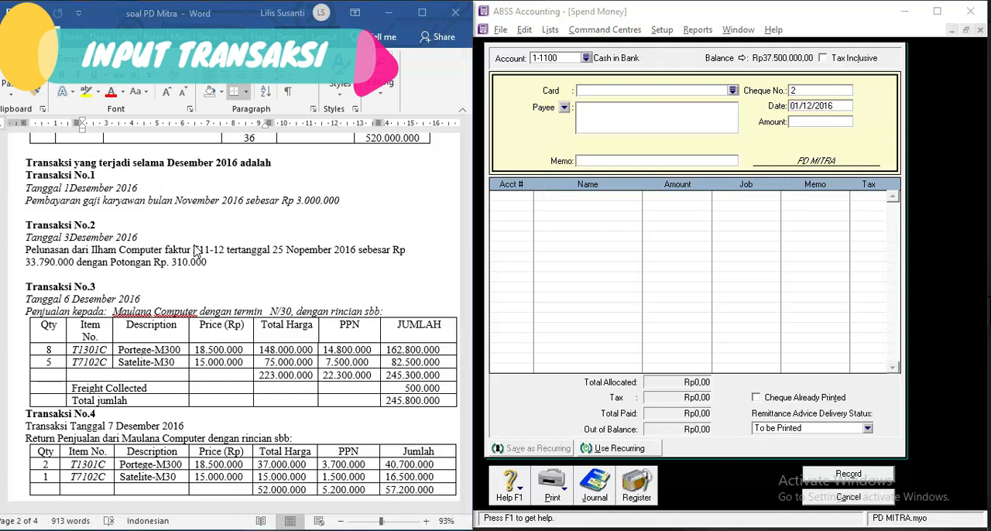
{"action": "left_click", "coordinate": [680, 204]}
{"action": "key", "text": "Escape"}
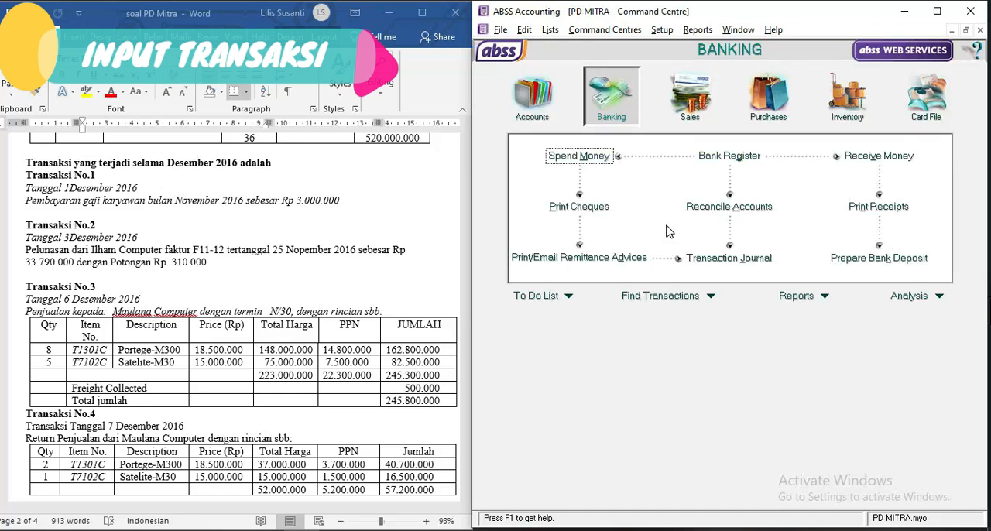
{"action": "left_click", "coordinate": [226, 250]}
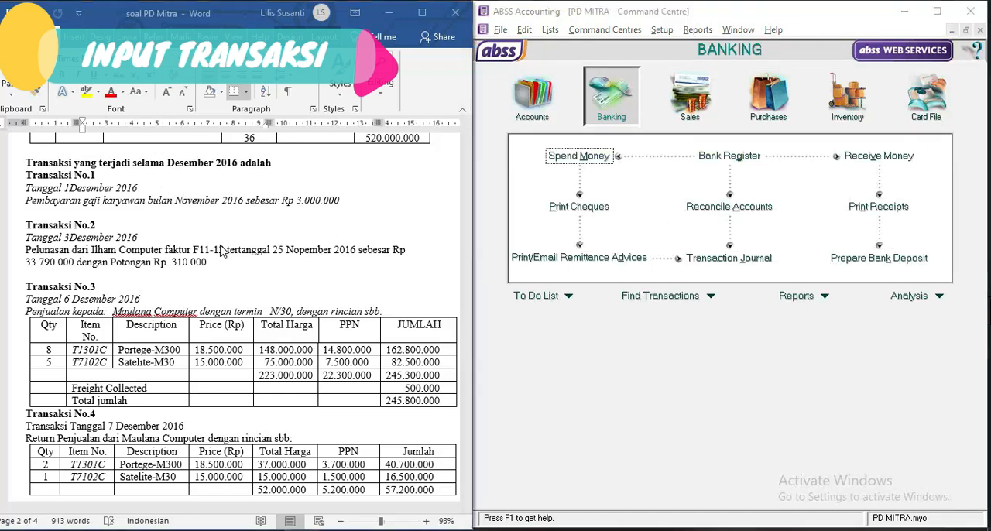
{"action": "left_click", "coordinate": [613, 366]}
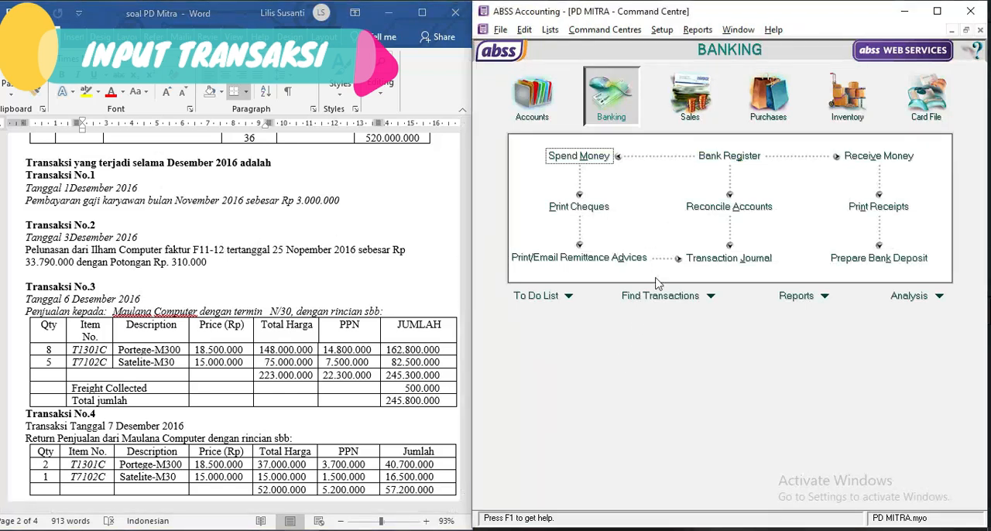
{"action": "left_click", "coordinate": [679, 110]}
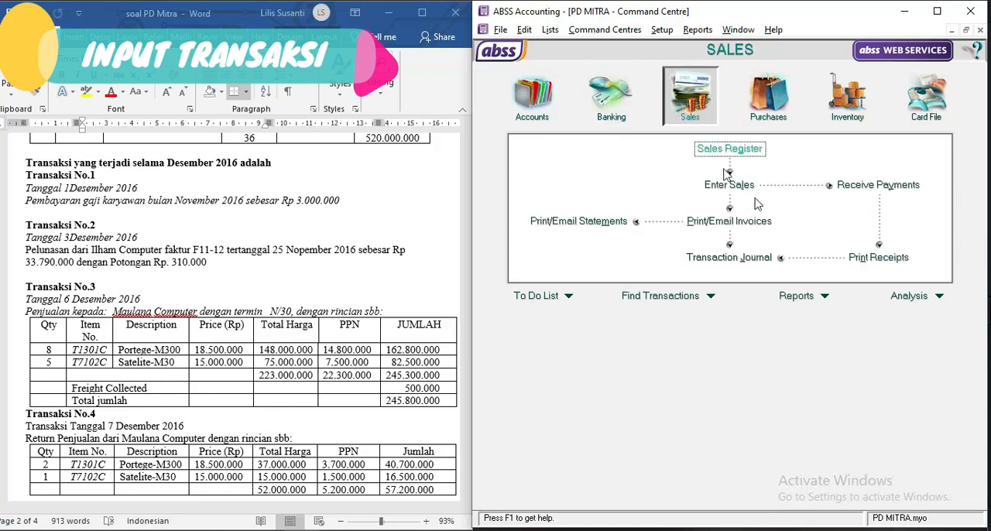
{"action": "left_click", "coordinate": [868, 186]}
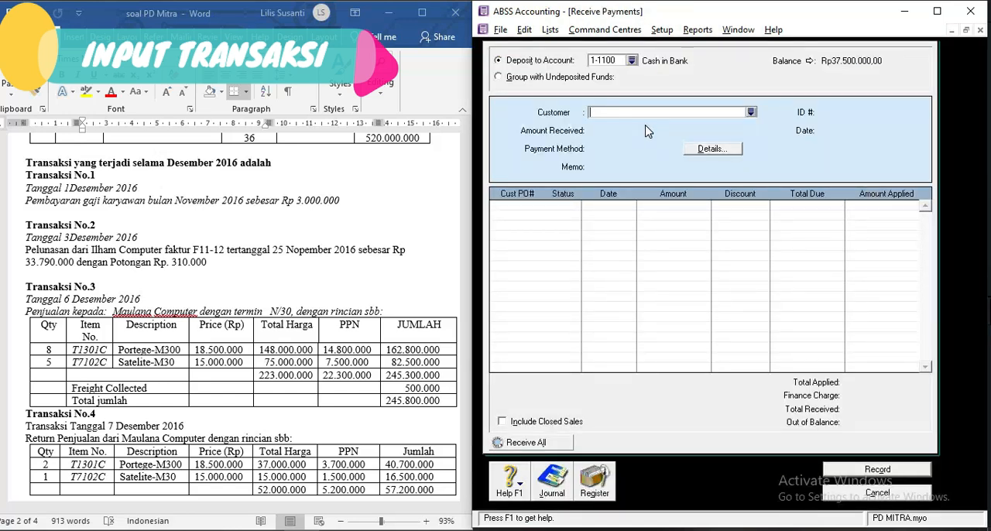
{"action": "type", "text": "Ilham Computer"}
{"action": "key", "text": "Tab"}
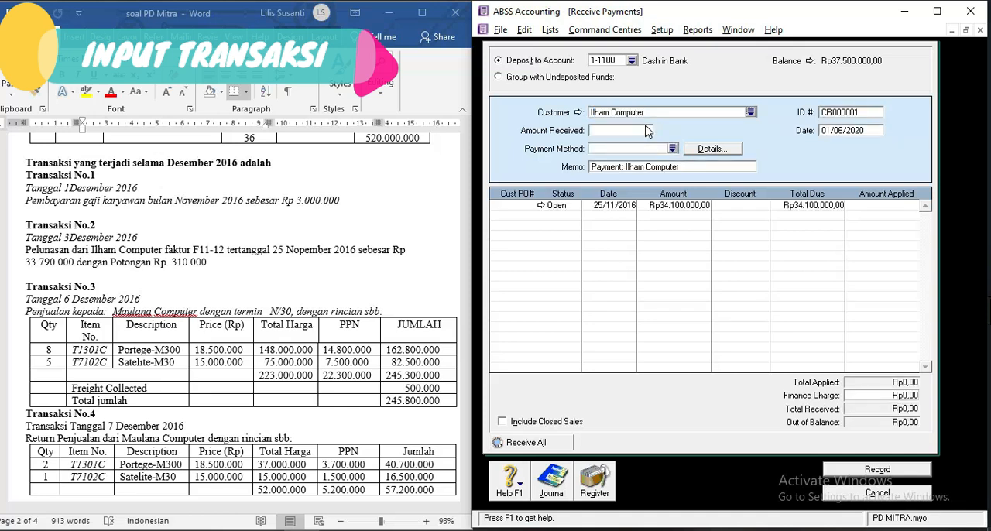
Date the customer payment 03/12/2016 and set the amount received to Rp33.790.000.
{"action": "left_click", "coordinate": [835, 136]}
{"action": "type", "text": "3"}
{"action": "type", "text": "/12/2016"}
{"action": "key", "text": "Tab"}
{"action": "left_click", "coordinate": [648, 130]}
{"action": "type", "text": "3"}
{"action": "type", "text": "3.79"}
{"action": "type", "text": "0.000"}
{"action": "key", "text": "Tab"}
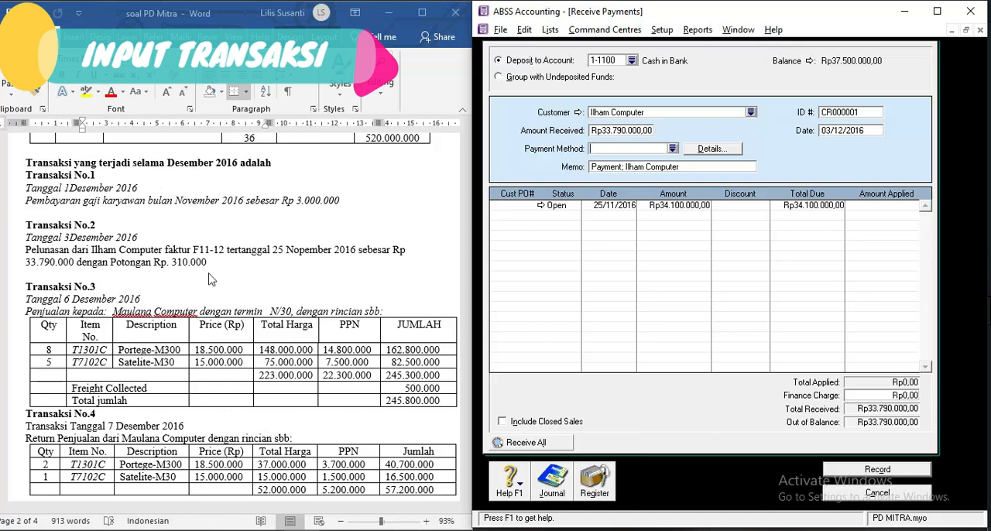
Apply Rp33.790.000 and a Rp310.000 discount to the open 25/11/2016 invoice, and try to record the payment.
{"action": "left_click", "coordinate": [730, 206]}
{"action": "left_click", "coordinate": [875, 207]}
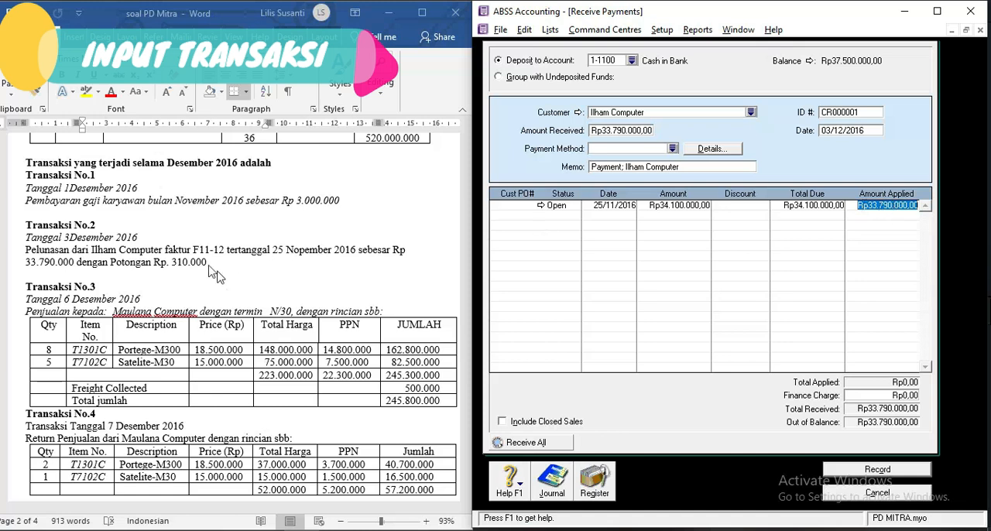
{"action": "left_click", "coordinate": [736, 204]}
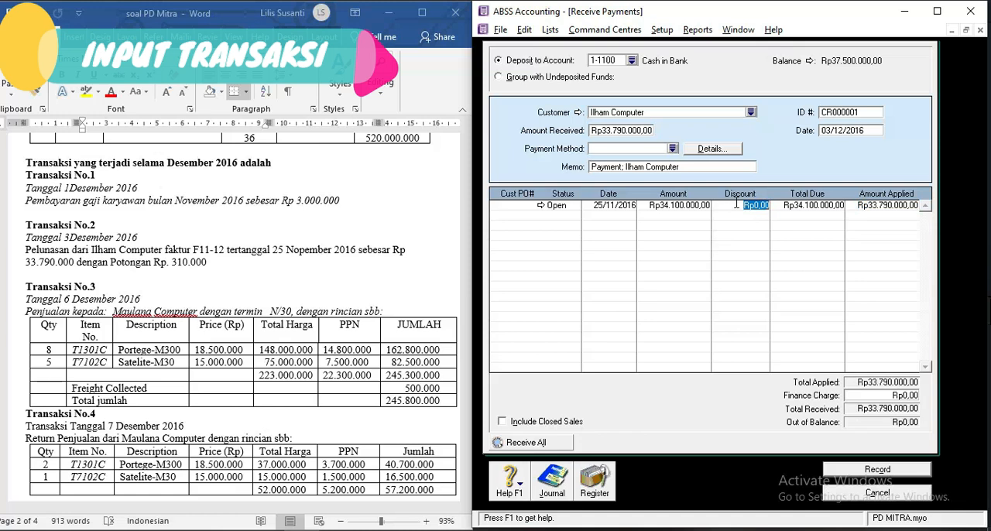
{"action": "type", "text": "310.00"}
{"action": "key", "text": "Tab"}
{"action": "left_click", "coordinate": [870, 472]}
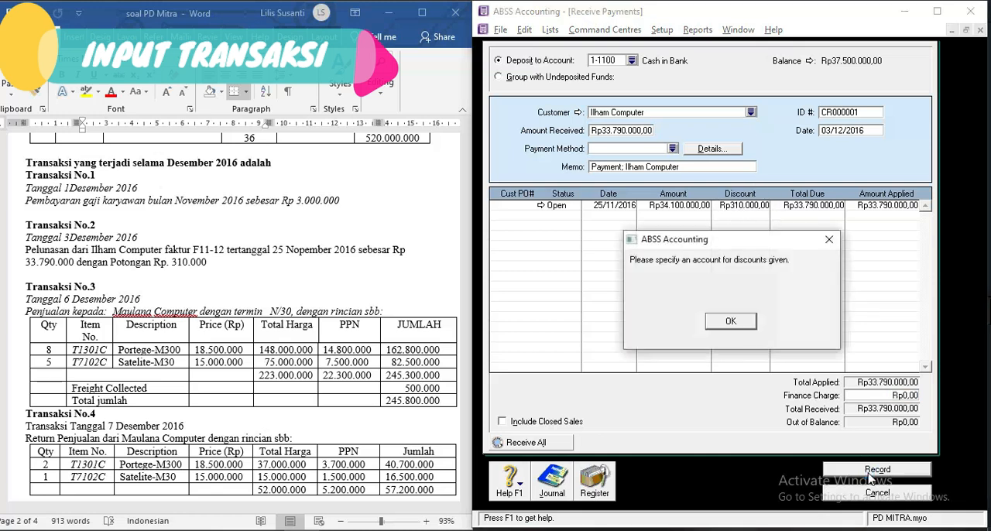
Enable early-payment discounts in the sales linked accounts, using 4-1500 Sales Discount as the discount account.
{"action": "left_click", "coordinate": [738, 325]}
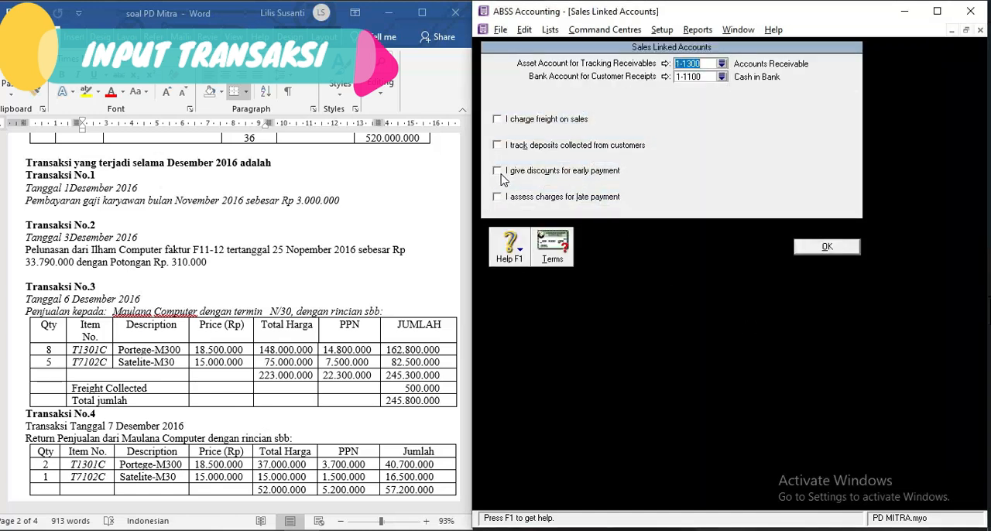
{"action": "left_click", "coordinate": [498, 174]}
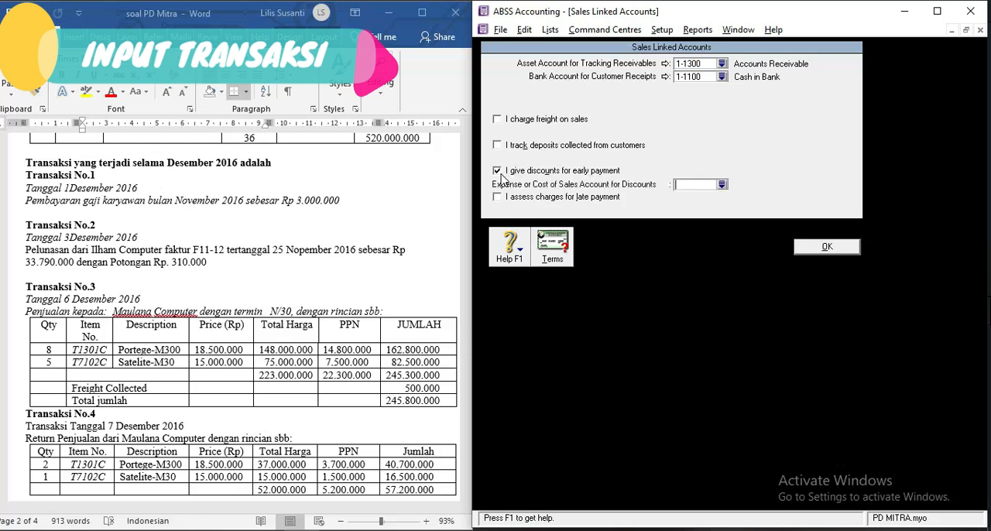
{"action": "left_click", "coordinate": [723, 185]}
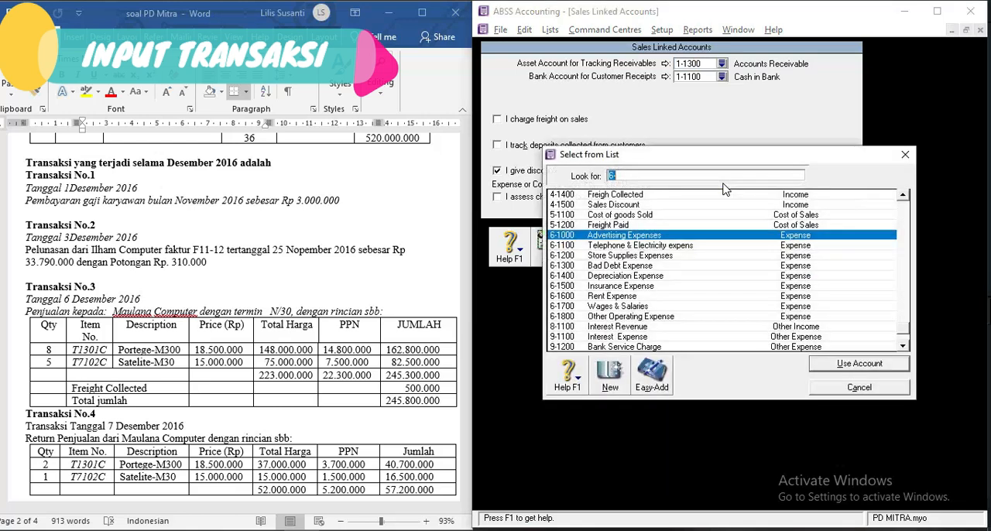
{"action": "left_click", "coordinate": [628, 206]}
{"action": "double_click", "coordinate": [628, 206]}
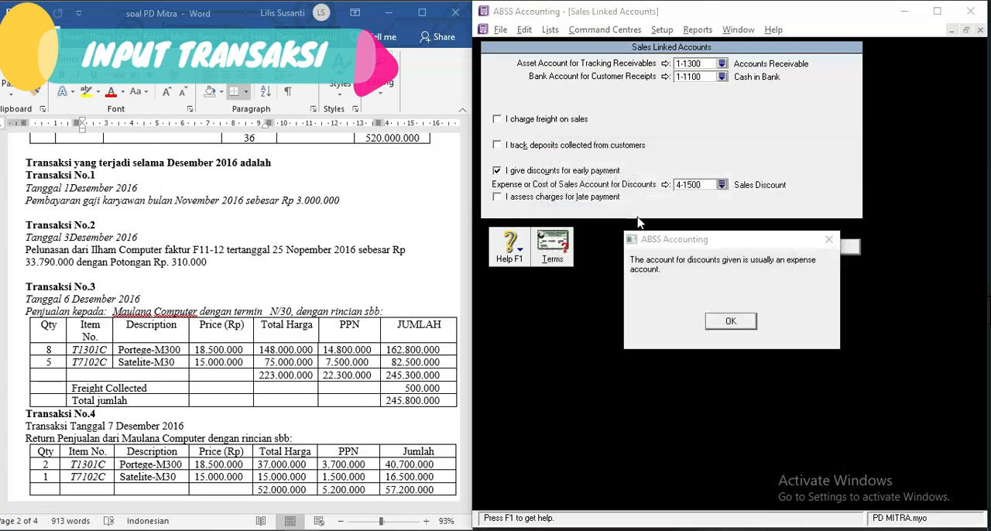
{"action": "left_click", "coordinate": [736, 330]}
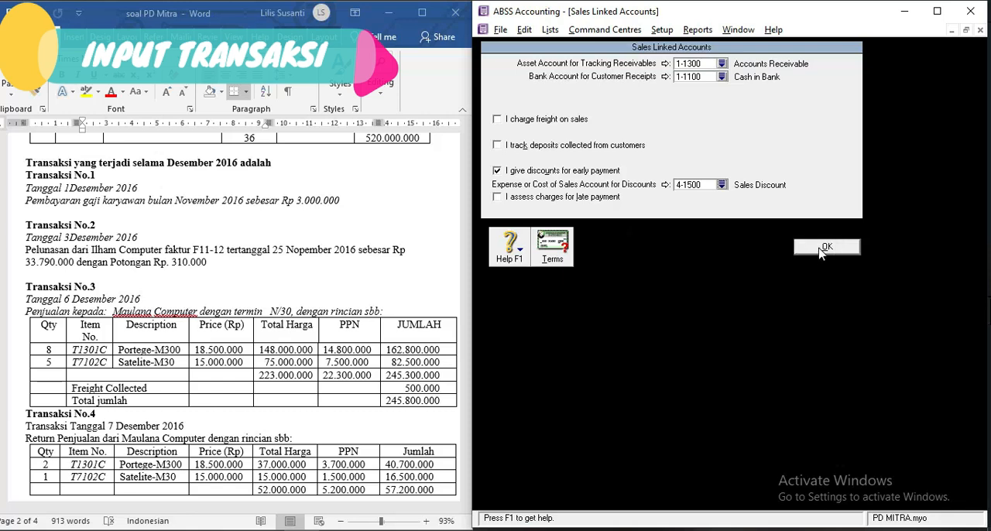
{"action": "left_click", "coordinate": [821, 247]}
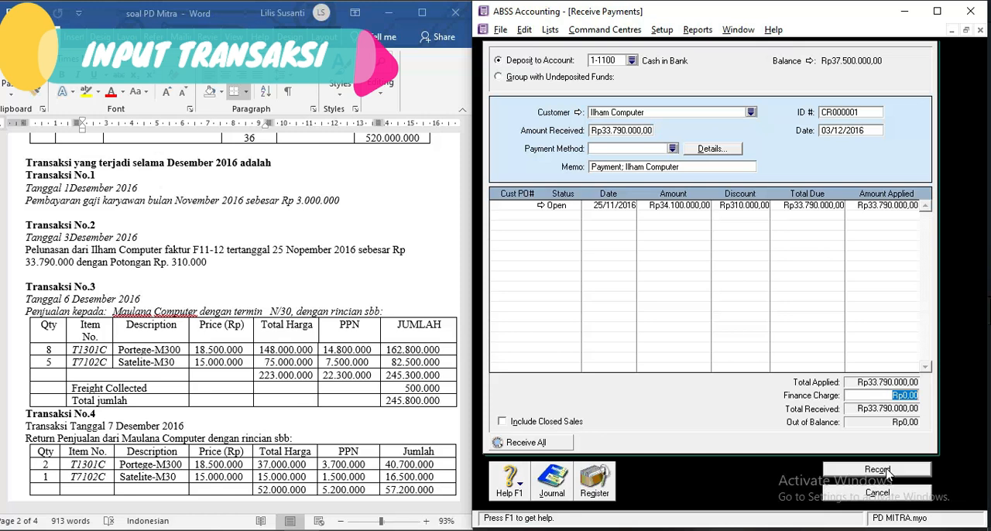
Record the Ilham Computer payment with printing left for later, and close the Receive Payments form.
{"action": "left_click", "coordinate": [887, 471]}
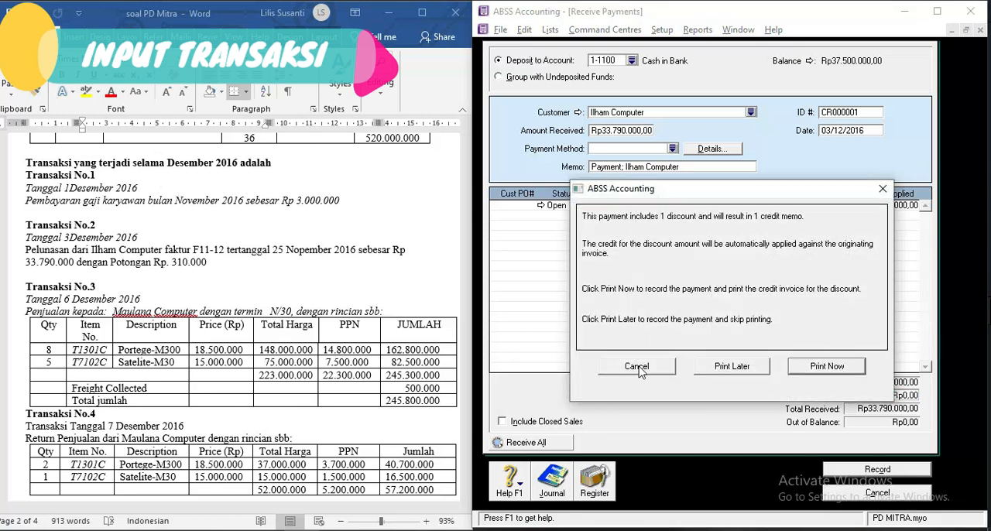
{"action": "left_click", "coordinate": [732, 367]}
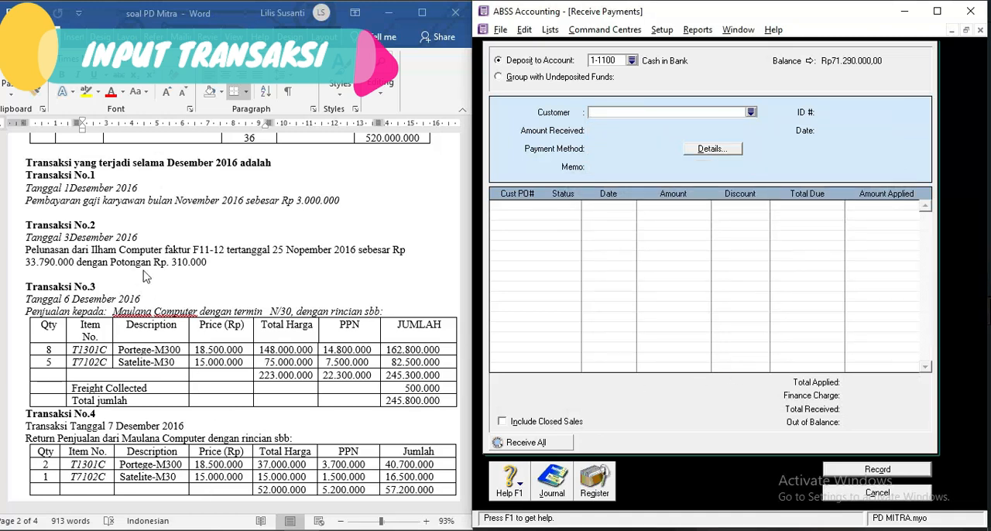
{"action": "left_click", "coordinate": [145, 276]}
{"action": "scroll", "coordinate": [152, 326], "scroll_direction": "down", "scroll_amount": 2}
{"action": "scroll", "coordinate": [152, 326], "scroll_direction": "down", "scroll_amount": 2}
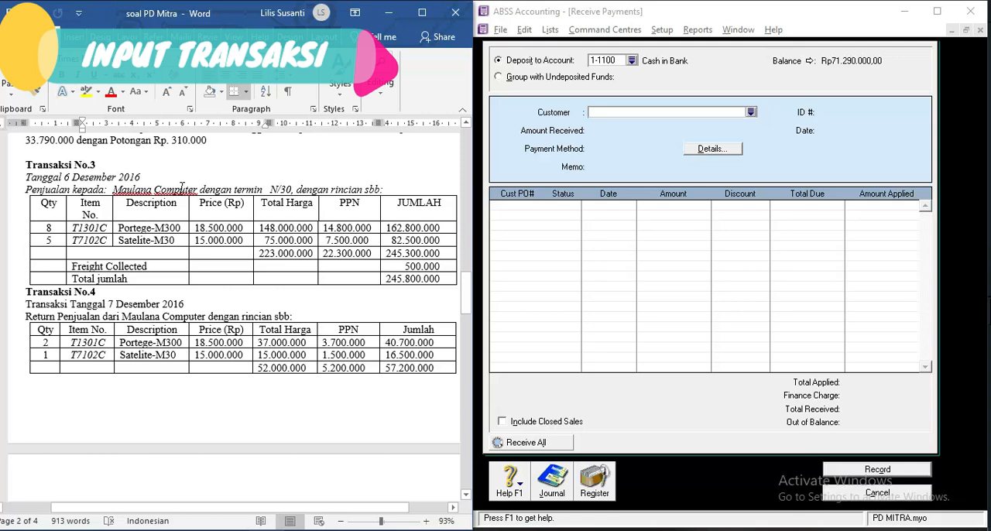
{"action": "left_click", "coordinate": [720, 290]}
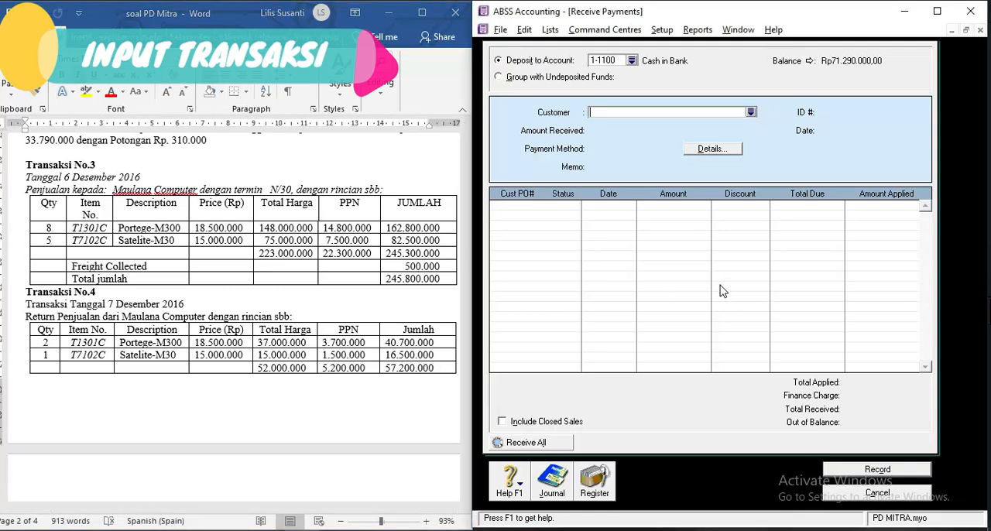
{"action": "key", "text": "Escape"}
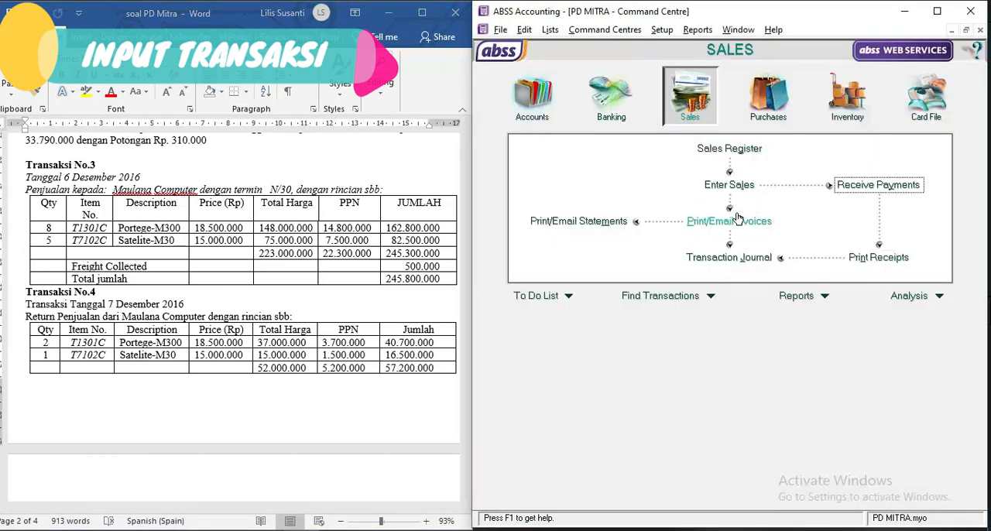
Start a new sales invoice for the customer Maulana Computer.
{"action": "left_click", "coordinate": [744, 188]}
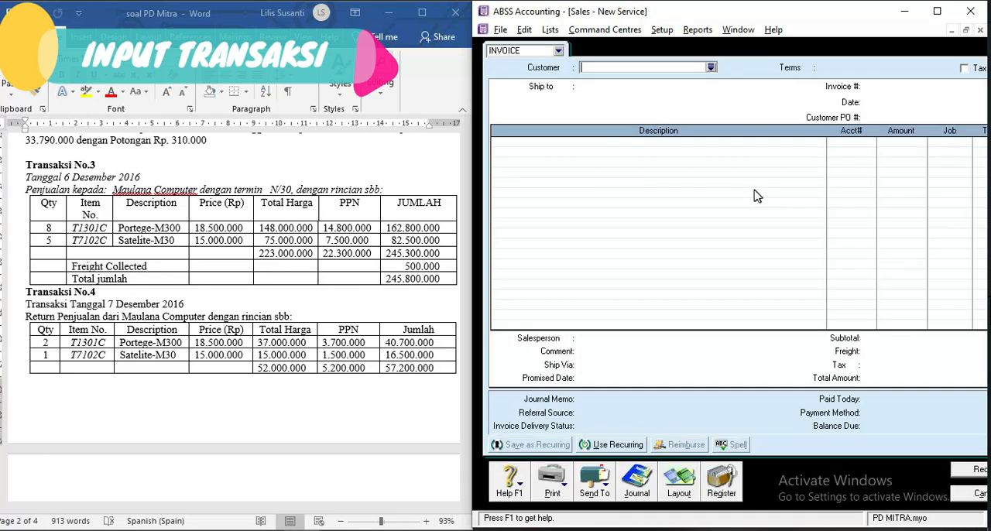
{"action": "type", "text": "Maulana Computer"}
{"action": "key", "text": "Tab"}
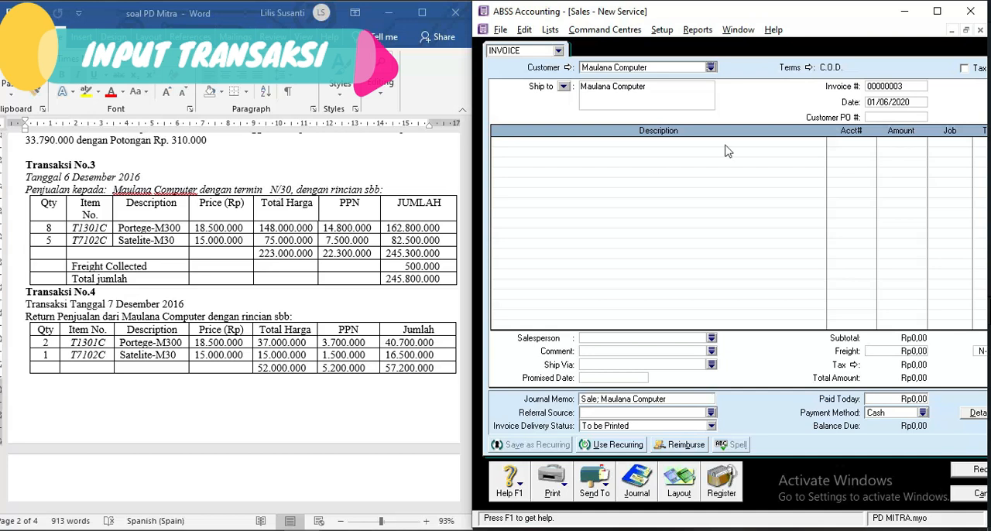
Set the invoice's credit terms to payment in a given number of days, with 30 balance due days.
{"action": "left_click", "coordinate": [809, 68]}
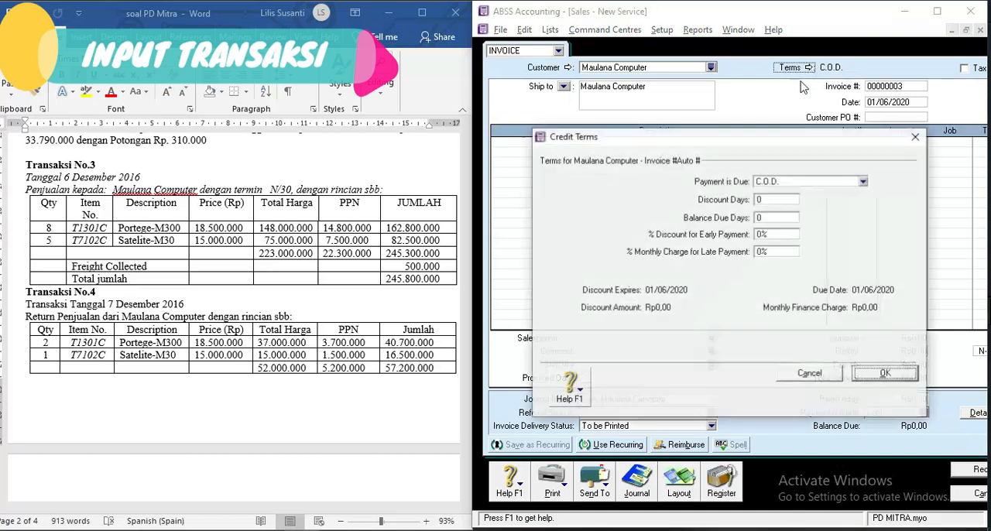
{"action": "left_click", "coordinate": [775, 183]}
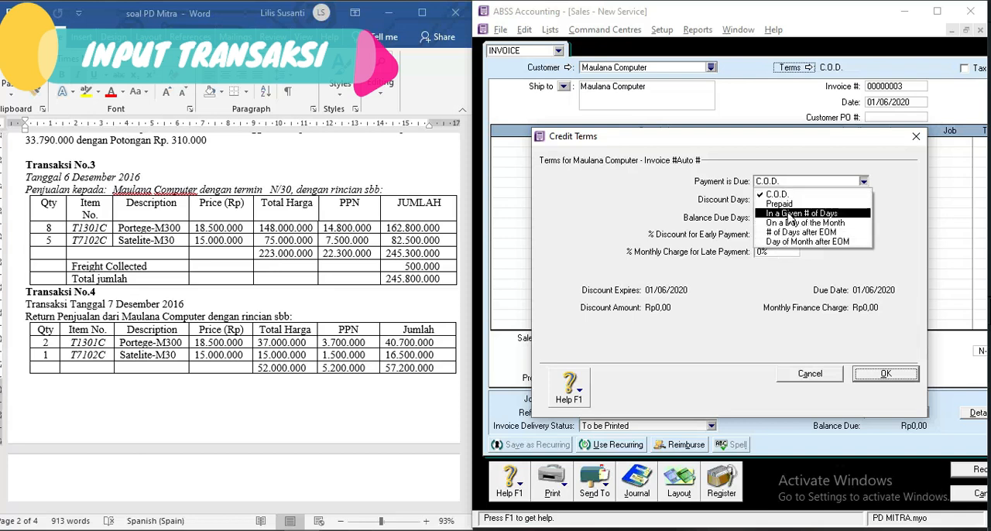
{"action": "left_click", "coordinate": [788, 214]}
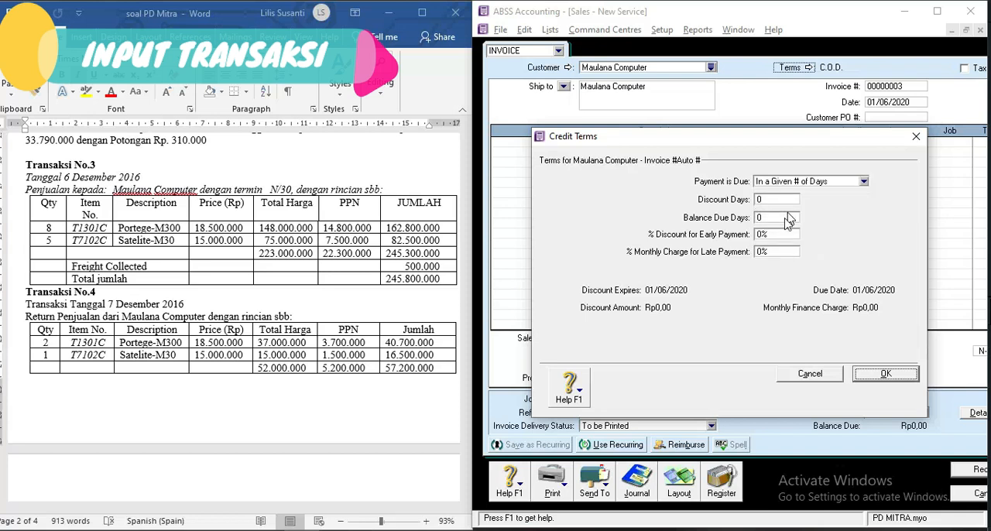
{"action": "left_click", "coordinate": [775, 217]}
{"action": "type", "text": "30"}
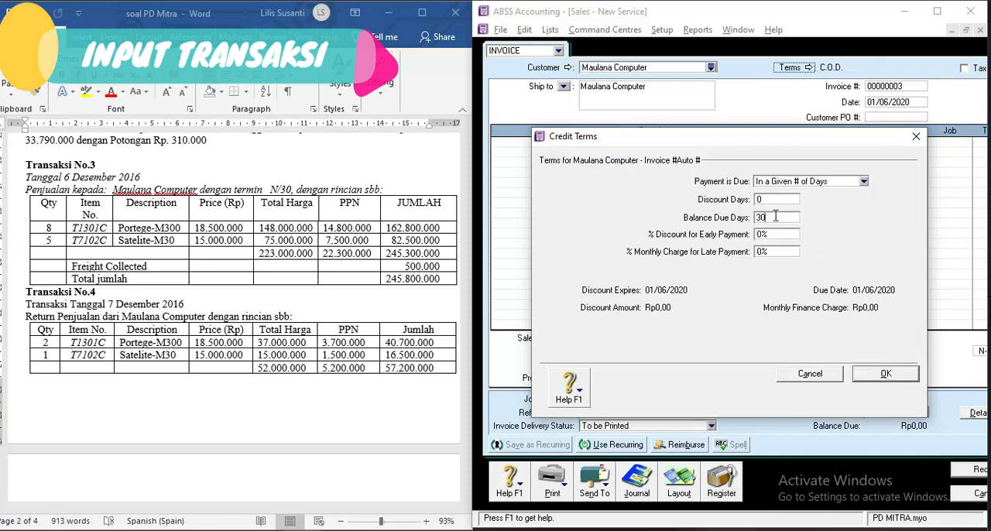
{"action": "left_click", "coordinate": [885, 374]}
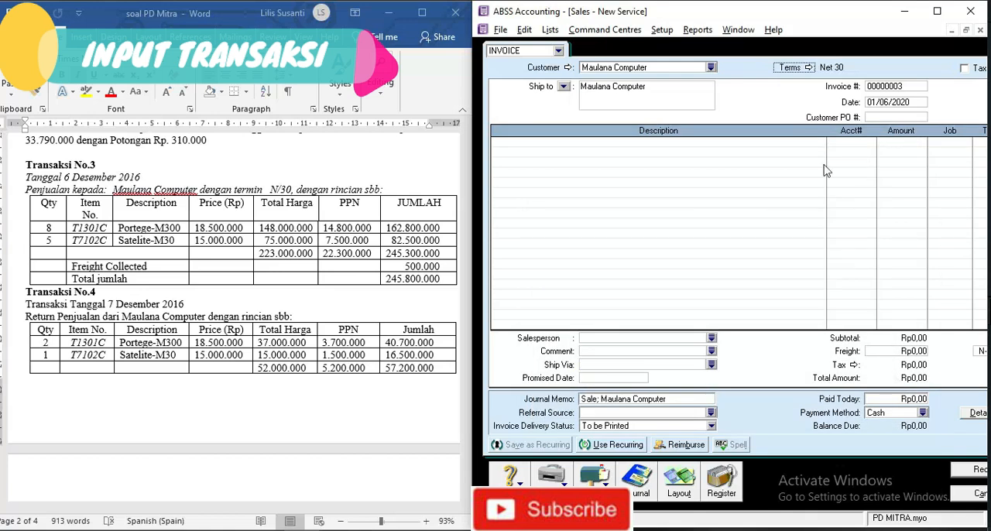
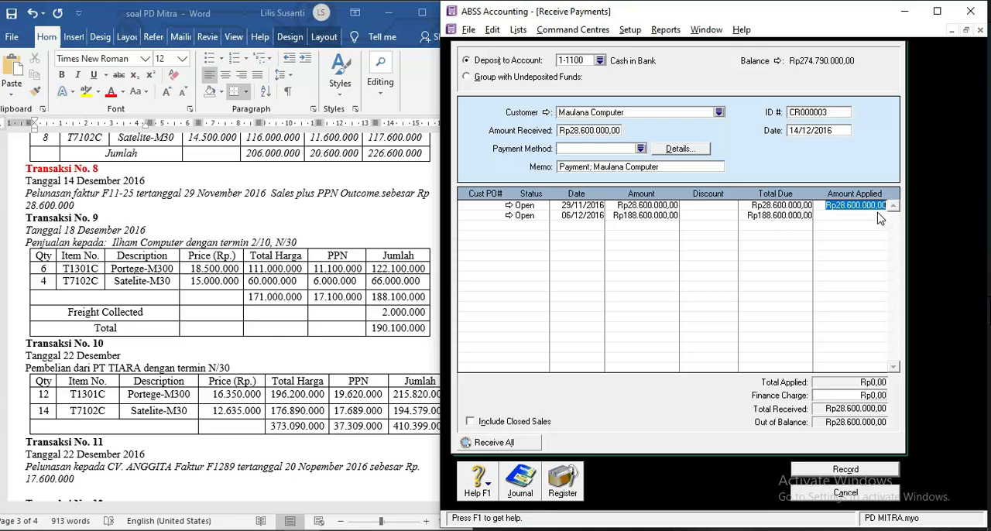
Record the Maulana Computer payment of Rp28.600.000 and close the Receive Payments form.
{"action": "left_click", "coordinate": [845, 469]}
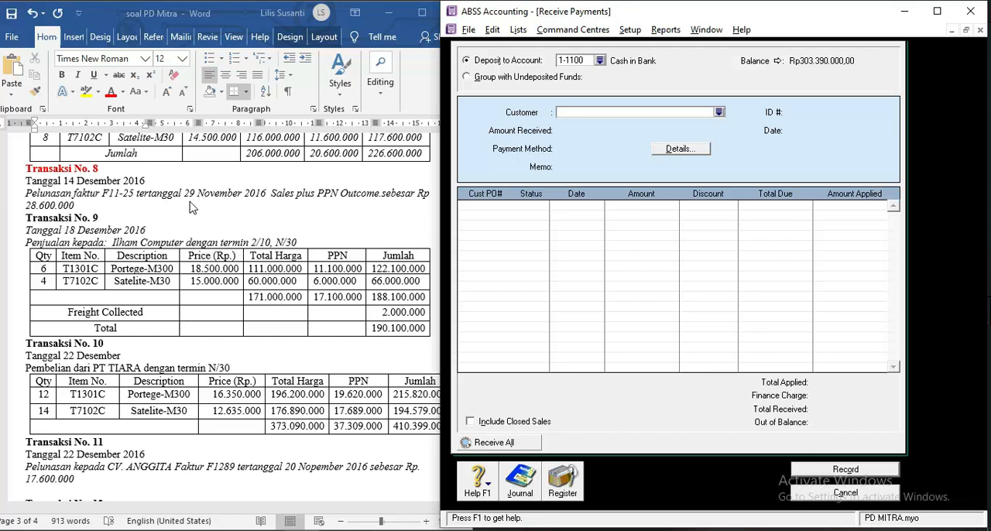
{"action": "left_click", "coordinate": [133, 234]}
{"action": "scroll", "coordinate": [133, 234], "scroll_direction": "down", "scroll_amount": 1}
{"action": "scroll", "coordinate": [133, 234], "scroll_direction": "down", "scroll_amount": 1}
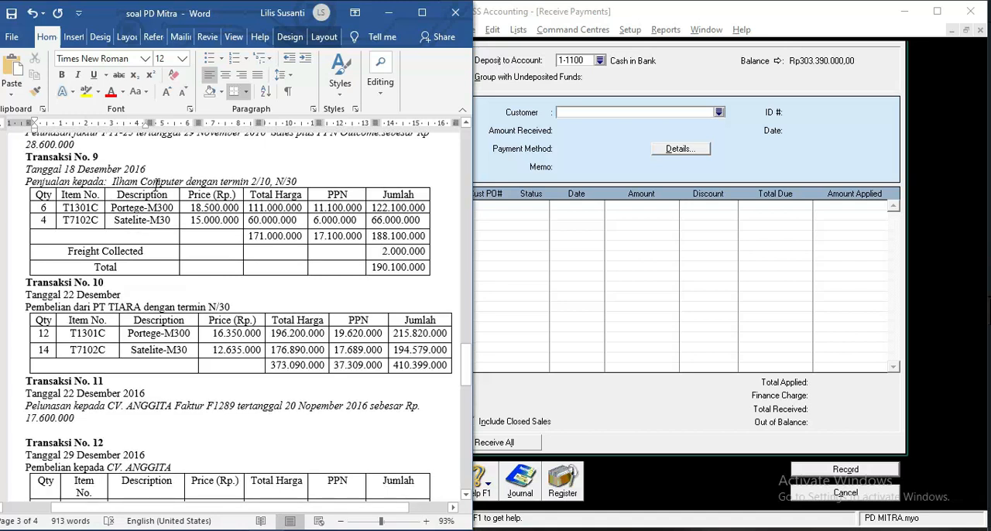
{"action": "left_click", "coordinate": [542, 297]}
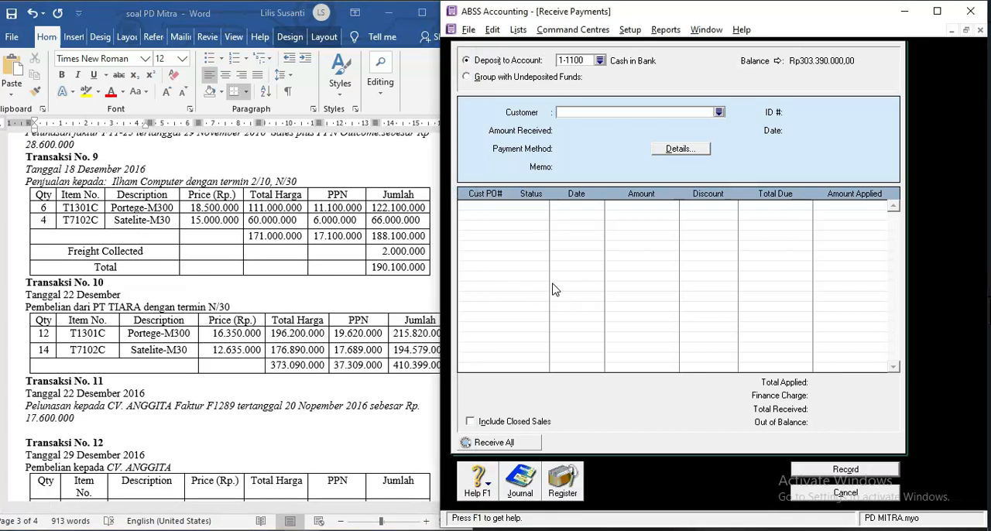
{"action": "key", "text": "Escape"}
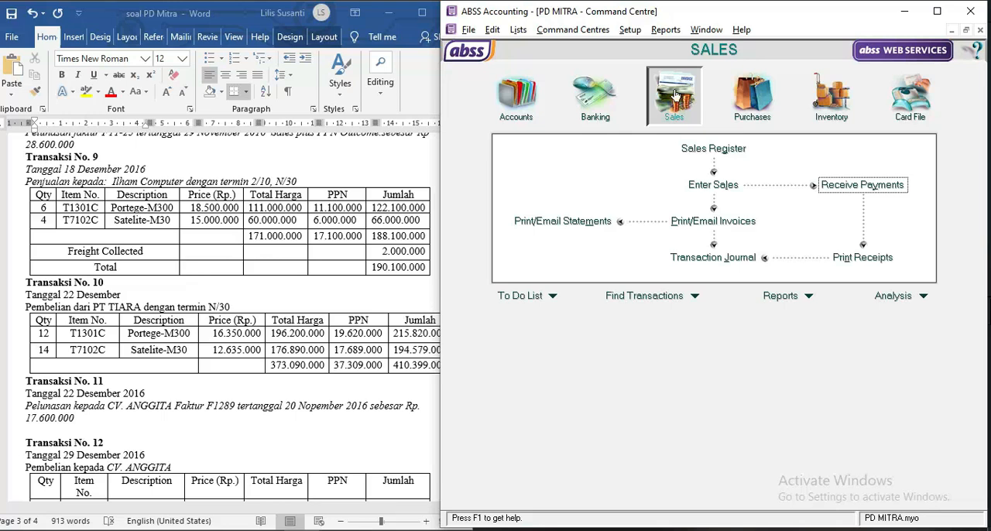
Start a new sales invoice for the customer Ilham Computer.
{"action": "left_click", "coordinate": [717, 190]}
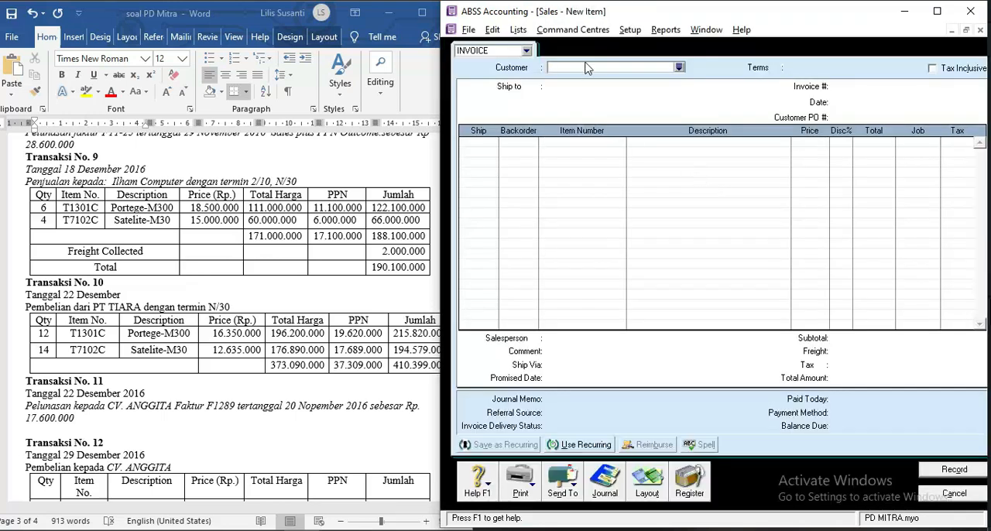
{"action": "type", "text": "Ilham Computer"}
{"action": "key", "text": "Tab"}
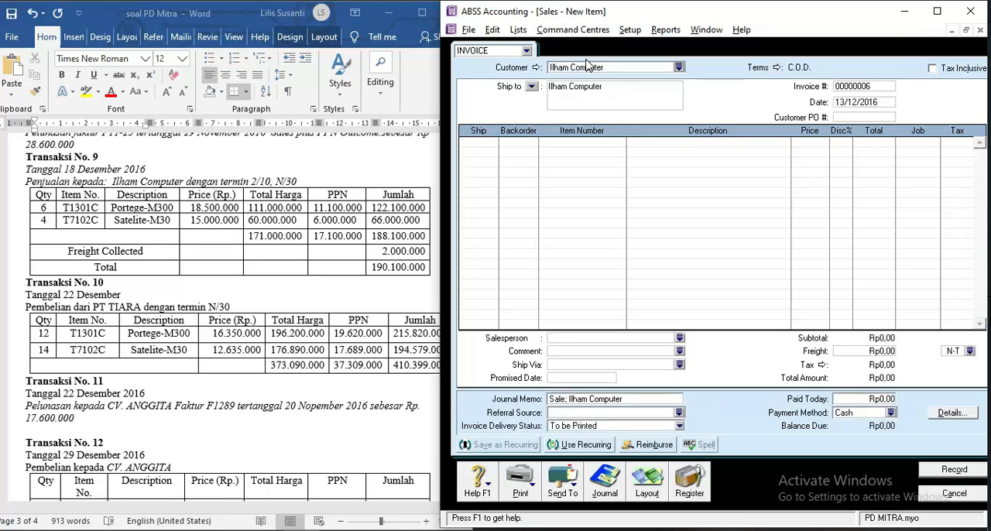
Set the invoice's credit terms to a given number of days, with 10 discount days, 30 balance due days and a 2% early-payment discount.
{"action": "left_click", "coordinate": [776, 68]}
{"action": "left_click", "coordinate": [766, 183]}
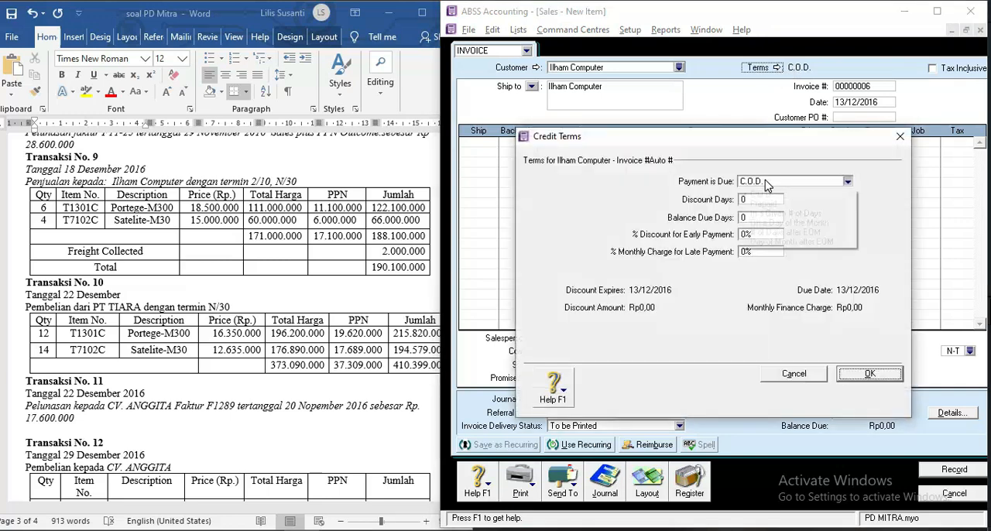
{"action": "left_click", "coordinate": [763, 214]}
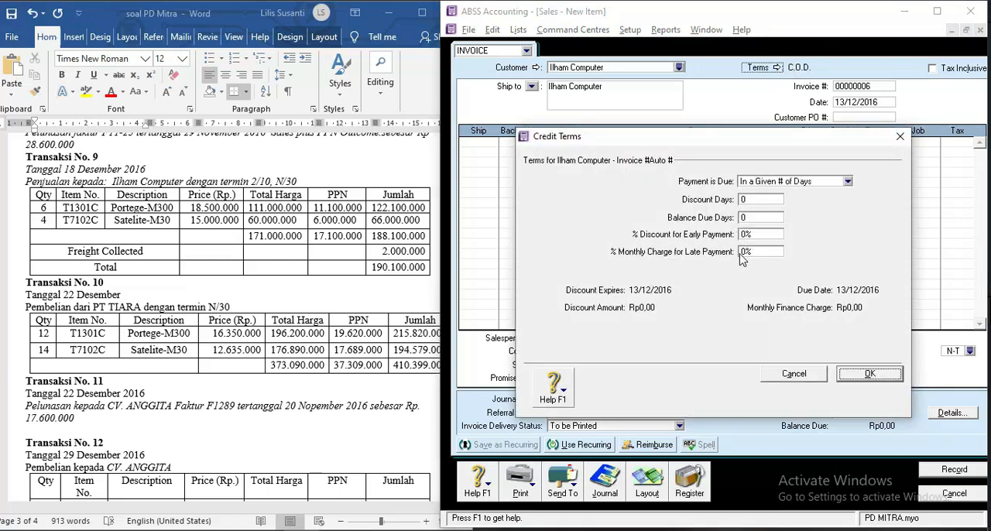
{"action": "left_click", "coordinate": [744, 200]}
{"action": "type", "text": "10"}
{"action": "key", "text": "Tab"}
{"action": "key", "text": "Tab"}
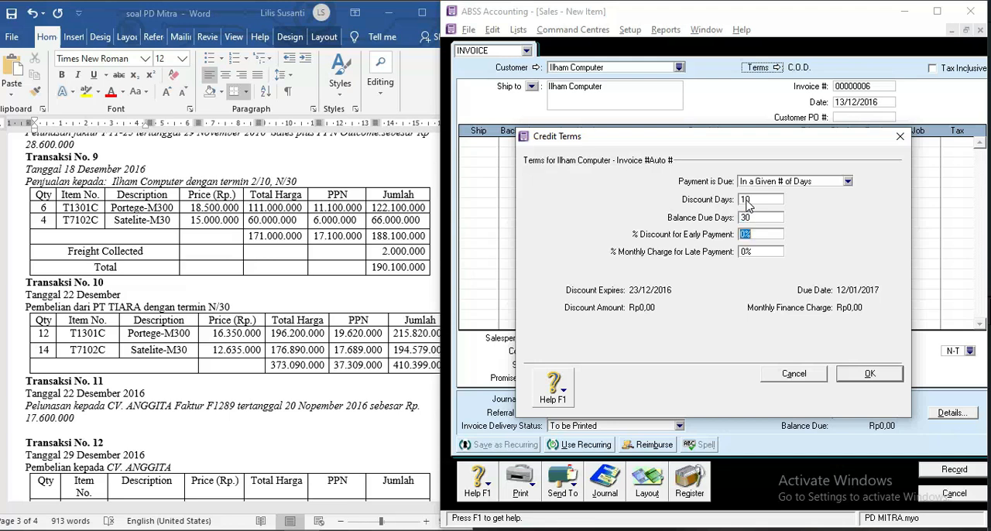
{"action": "type", "text": "2"}
{"action": "left_click", "coordinate": [870, 374]}
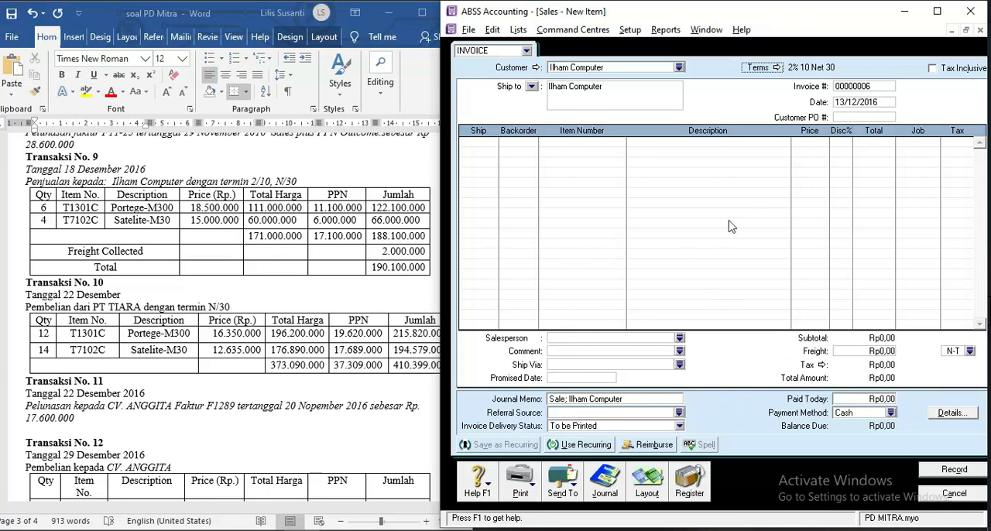
Date the invoice 18/12/2016 and add a line for 6 units of T1301C Portege-M300 at Rp18.500.000 each.
{"action": "left_click", "coordinate": [851, 102]}
{"action": "left_click", "coordinate": [842, 103]}
{"action": "left_click", "coordinate": [479, 142]}
{"action": "key", "text": "Tab"}
{"action": "key", "text": "Tab"}
{"action": "key", "text": "Tab"}
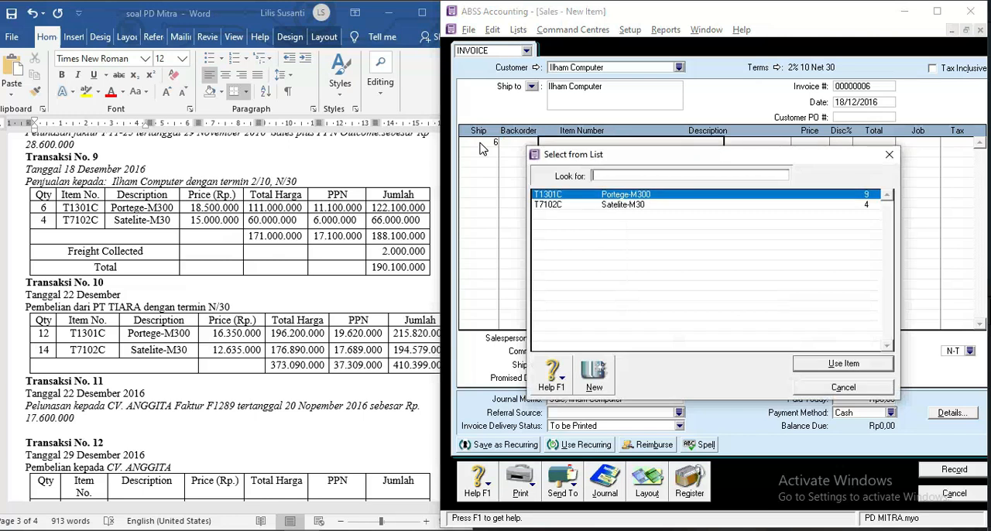
{"action": "type", "text": "T1301C"}
{"action": "key", "text": "Return"}
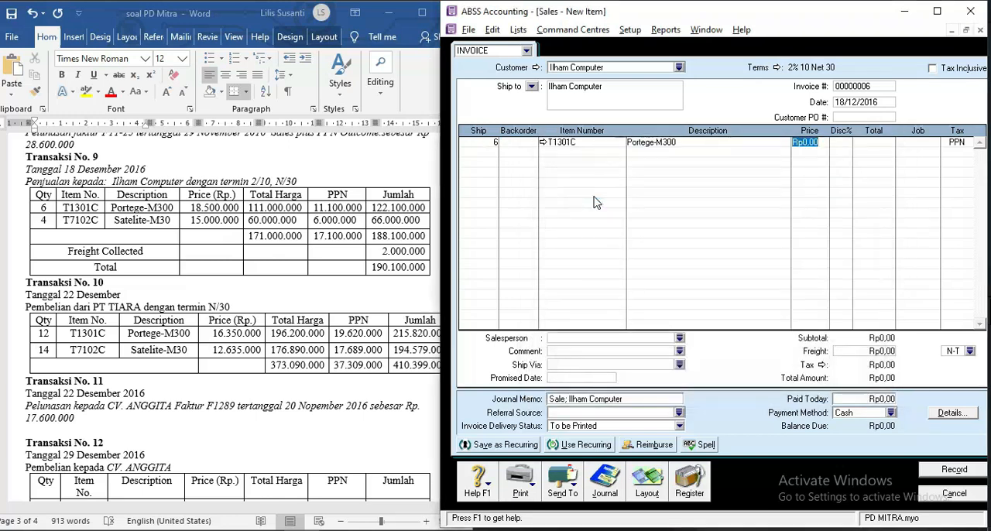
{"action": "type", "text": "18500000"}
{"action": "key", "text": "Tab"}
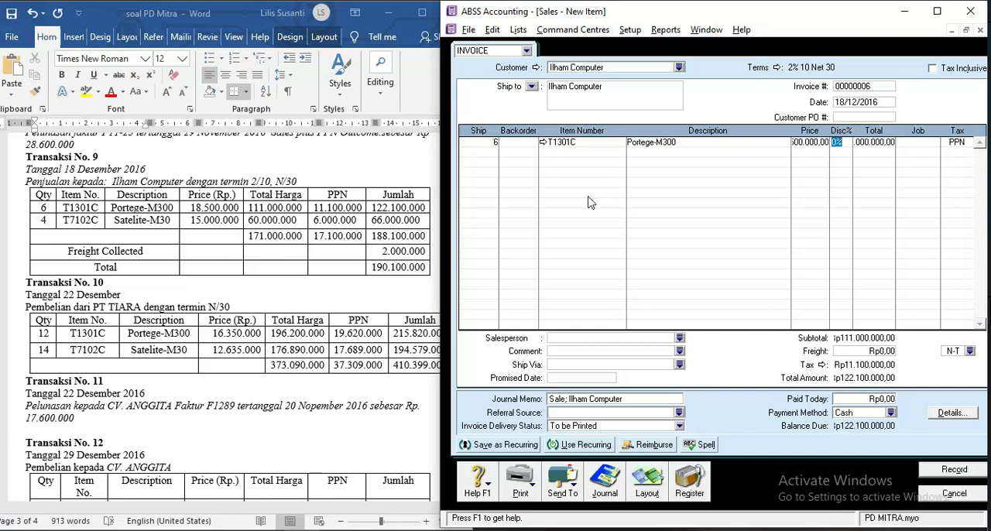
Add a second invoice line for 4 units of T7102C Satelite-M30 at Rp15.000.000 each.
{"action": "left_click", "coordinate": [489, 154]}
{"action": "key", "text": "Tab"}
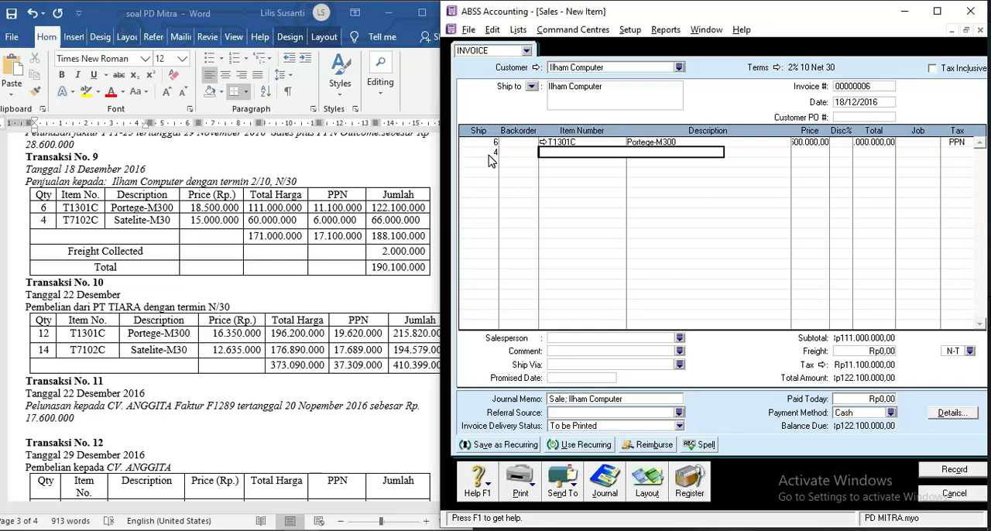
{"action": "key", "text": "Tab"}
{"action": "double_click", "coordinate": [580, 206]}
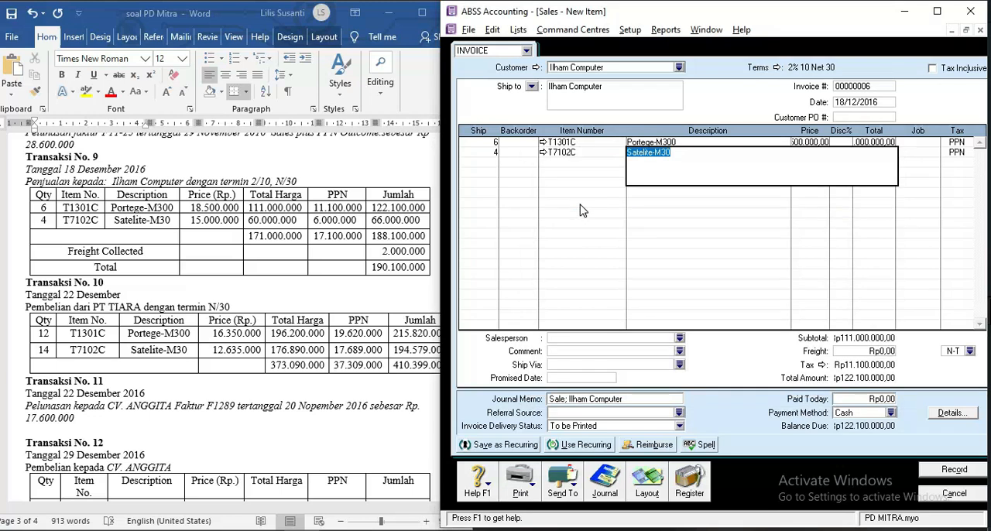
{"action": "key", "text": "Tab"}
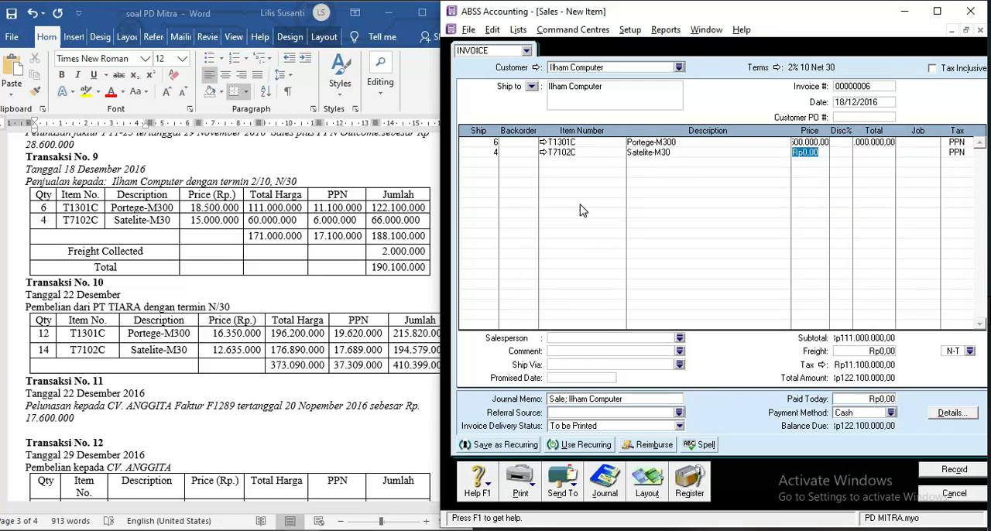
{"action": "type", "text": "15000000"}
{"action": "key", "text": "Tab"}
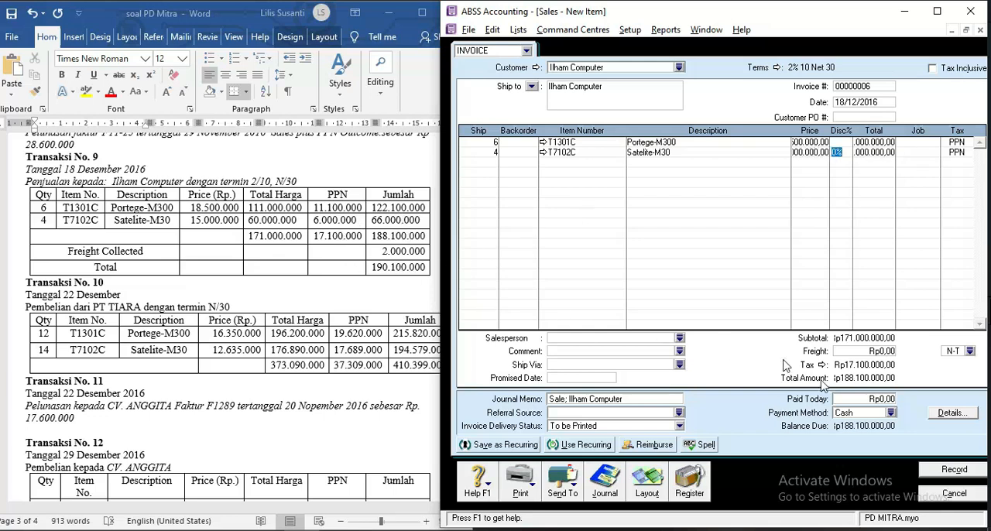
Set the freight on the Ilham Computer invoice to Rp2.000.000.
{"action": "left_click", "coordinate": [865, 352]}
{"action": "type", "text": "2000000"}
{"action": "key", "text": "Tab"}
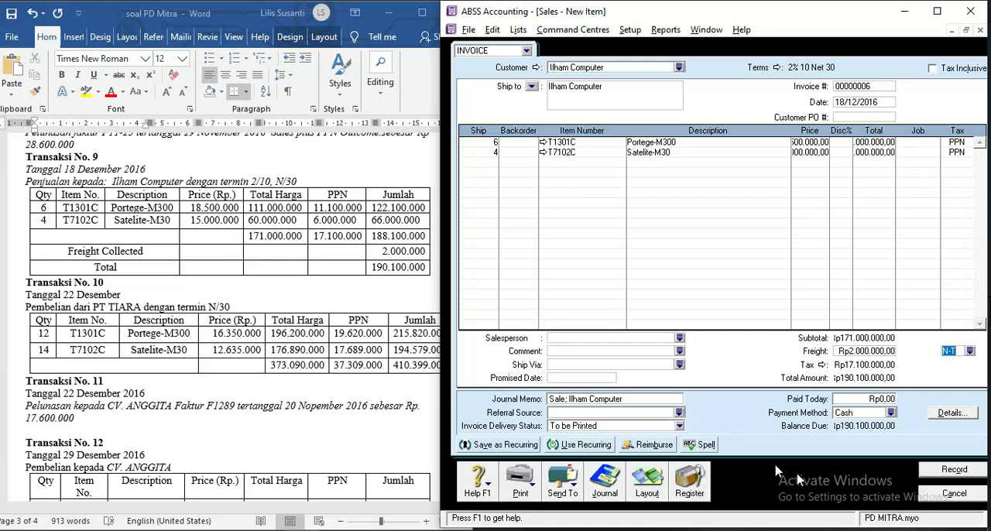
Record the Ilham Computer invoice and close the sales entry form.
{"action": "left_click", "coordinate": [939, 471]}
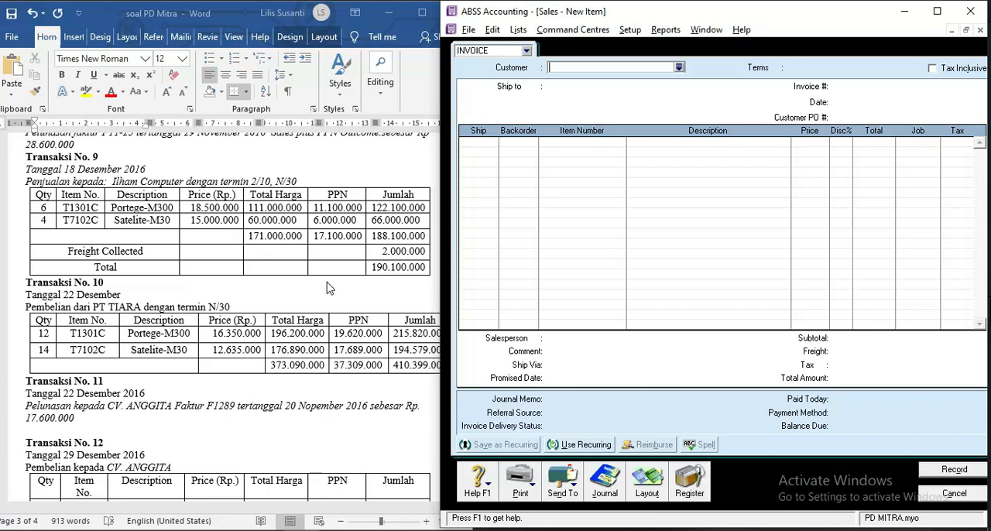
{"action": "scroll", "coordinate": [327, 288], "scroll_direction": "down", "scroll_amount": 4}
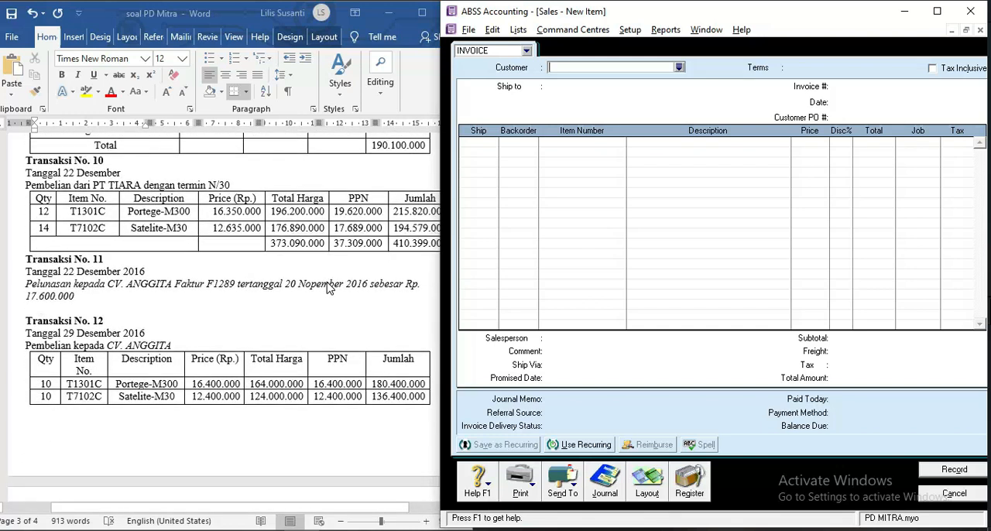
{"action": "left_click", "coordinate": [937, 495]}
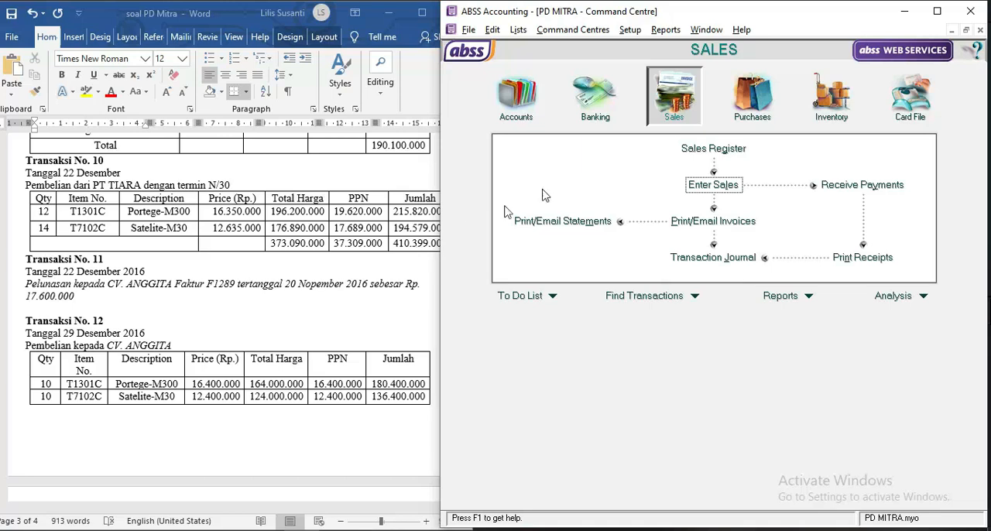
Start a new purchase bill for the supplier PT Tiara.
{"action": "left_click", "coordinate": [749, 113]}
{"action": "left_click", "coordinate": [705, 185]}
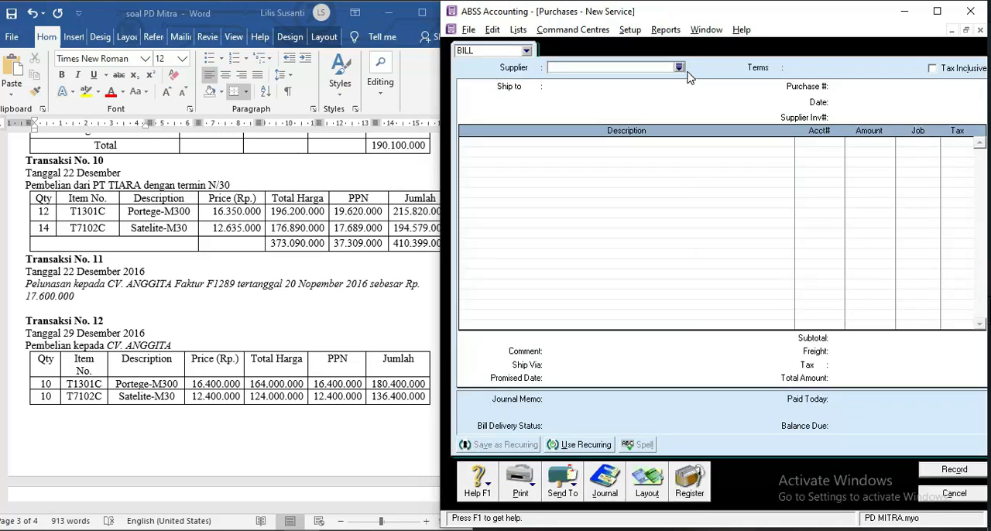
{"action": "type", "text": "pt t"}
{"action": "key", "text": "Tab"}
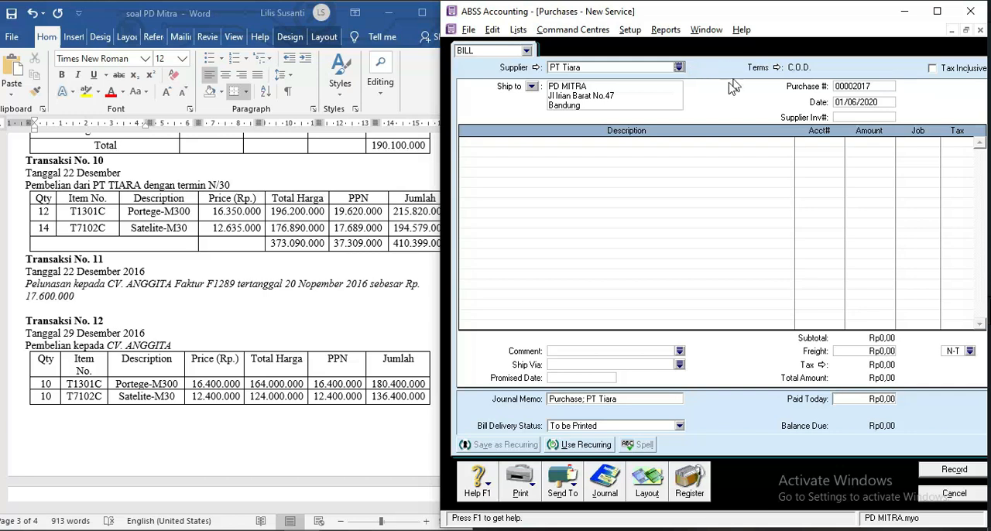
Set the bill's credit terms to payment in a given number of days, with 30 balance due days.
{"action": "left_click", "coordinate": [776, 69]}
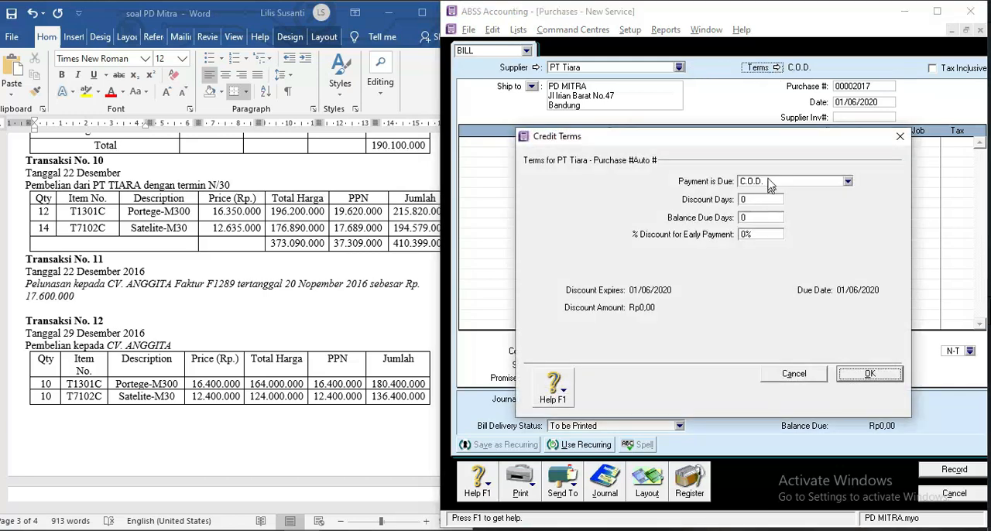
{"action": "left_click", "coordinate": [772, 183]}
{"action": "left_click", "coordinate": [770, 215]}
{"action": "left_click", "coordinate": [756, 219]}
{"action": "type", "text": "30"}
{"action": "key", "text": "Tab"}
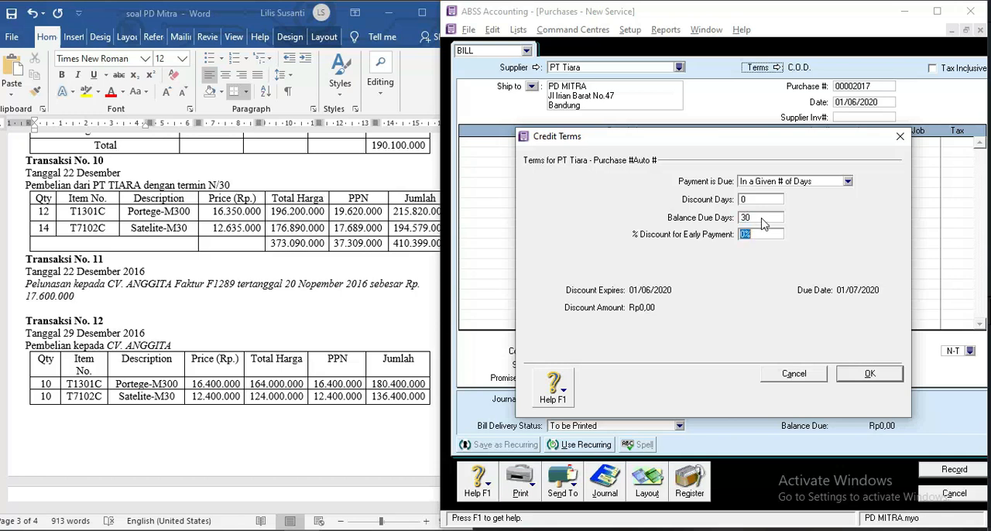
{"action": "left_click", "coordinate": [867, 375]}
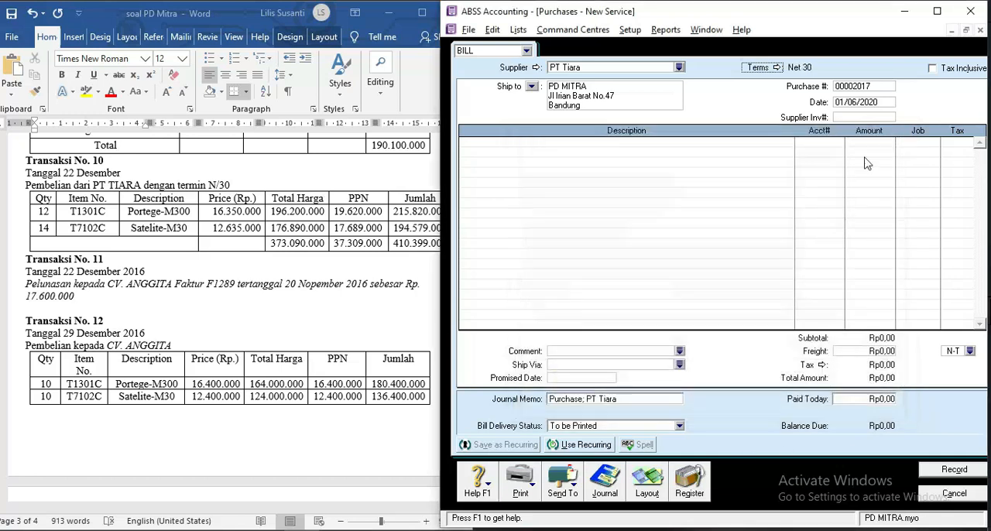
Switch the PT Tiara purchase bill from the Service to the Item layout.
{"action": "left_click", "coordinate": [858, 100]}
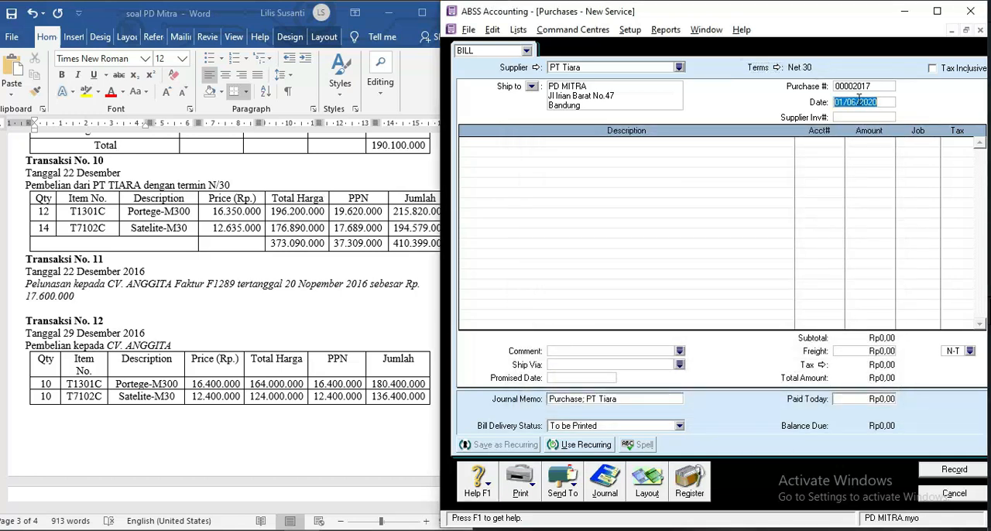
{"action": "type", "text": "22/06/2020"}
{"action": "left_click", "coordinate": [647, 484]}
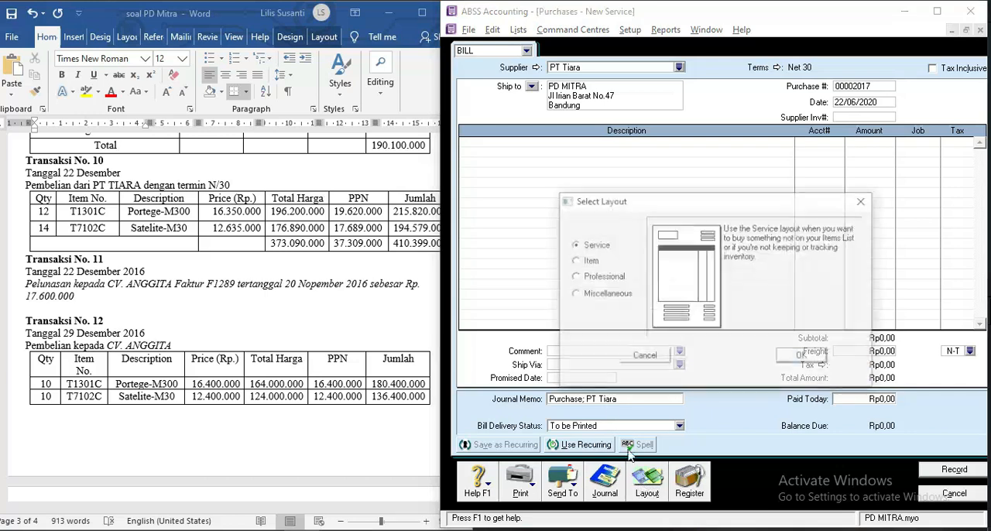
{"action": "left_click", "coordinate": [587, 259]}
{"action": "left_click", "coordinate": [805, 368]}
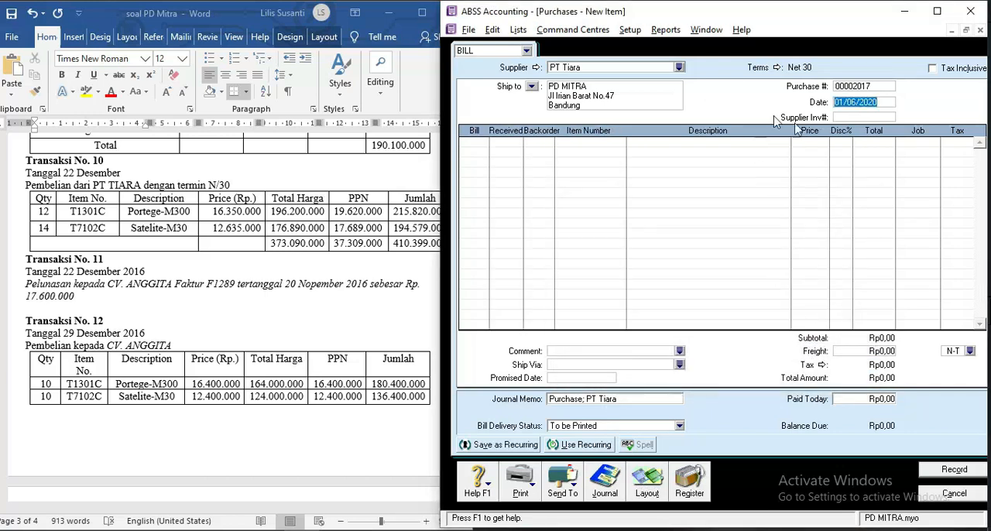
{"action": "left_click", "coordinate": [839, 107]}
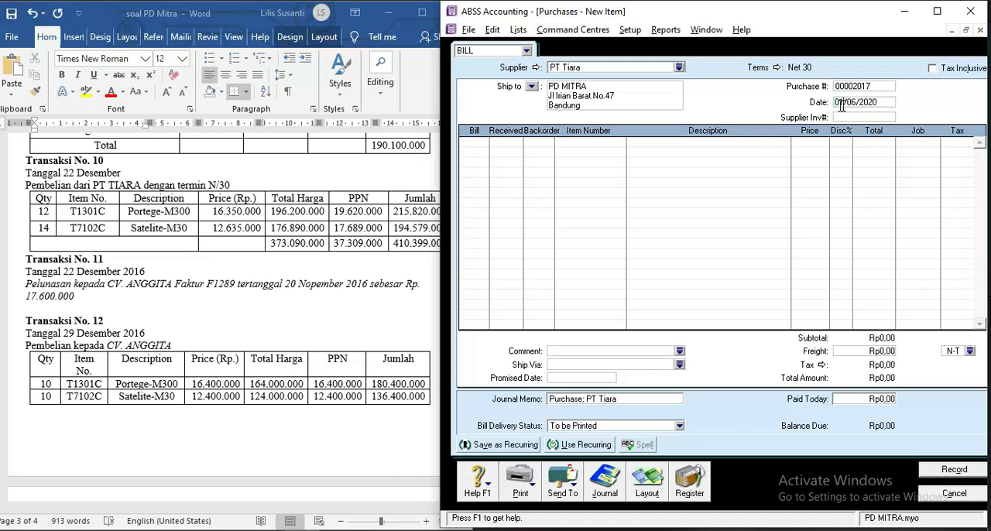
{"action": "type", "text": "22"}
{"action": "left_click", "coordinate": [475, 149]}
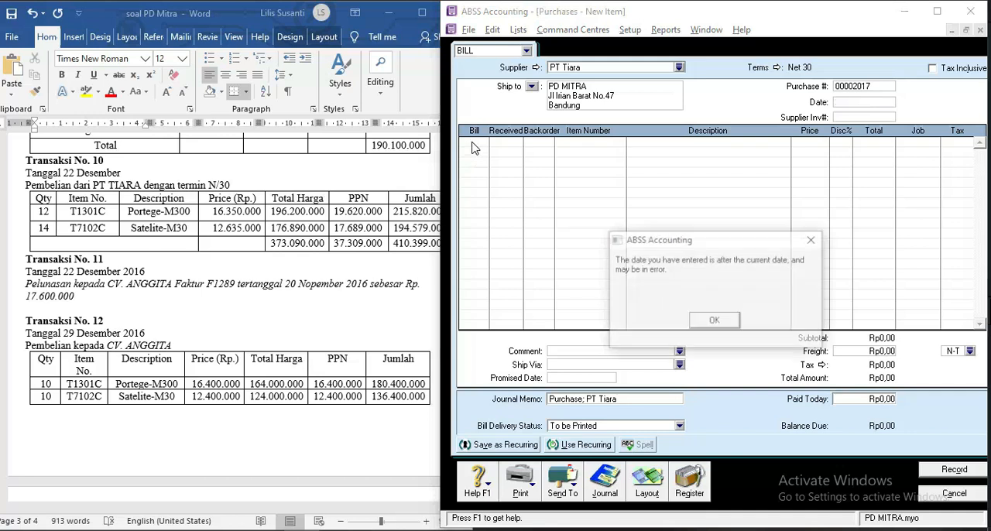
{"action": "left_click", "coordinate": [714, 321]}
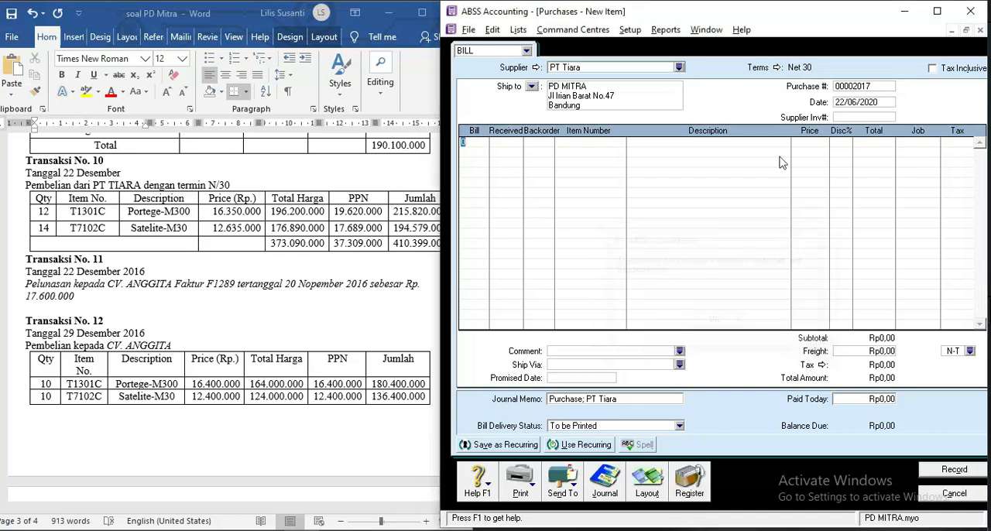
Set the date of the PT Tiara bill to 22/12/2016.
{"action": "left_click", "coordinate": [854, 102]}
{"action": "type", "text": "22"}
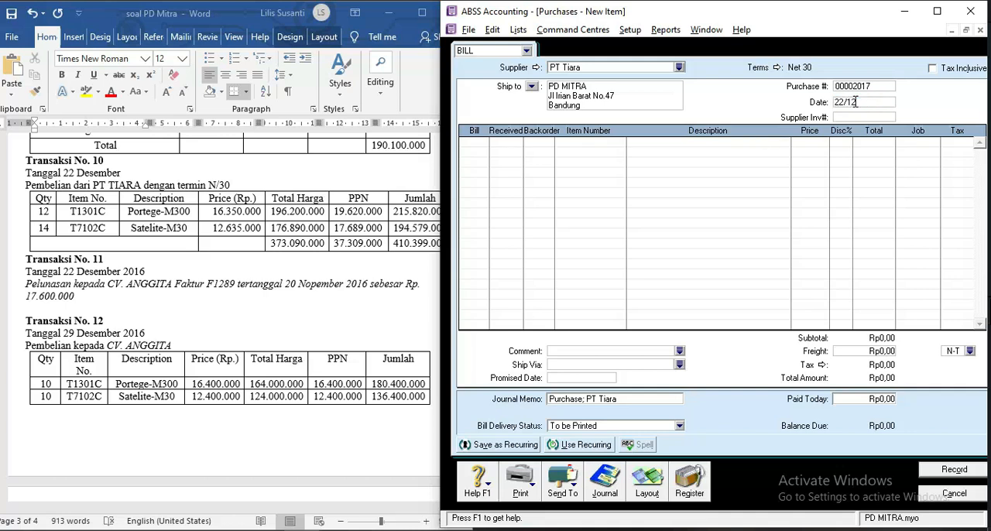
{"action": "type", "text": "/12/2016"}
{"action": "key", "text": "Tab"}
Enter 12 units of item T1301C Portege-M300 at Rp16.350.000 each on the PT Tiara bill.
{"action": "type", "text": "12"}
{"action": "key", "text": "Tab"}
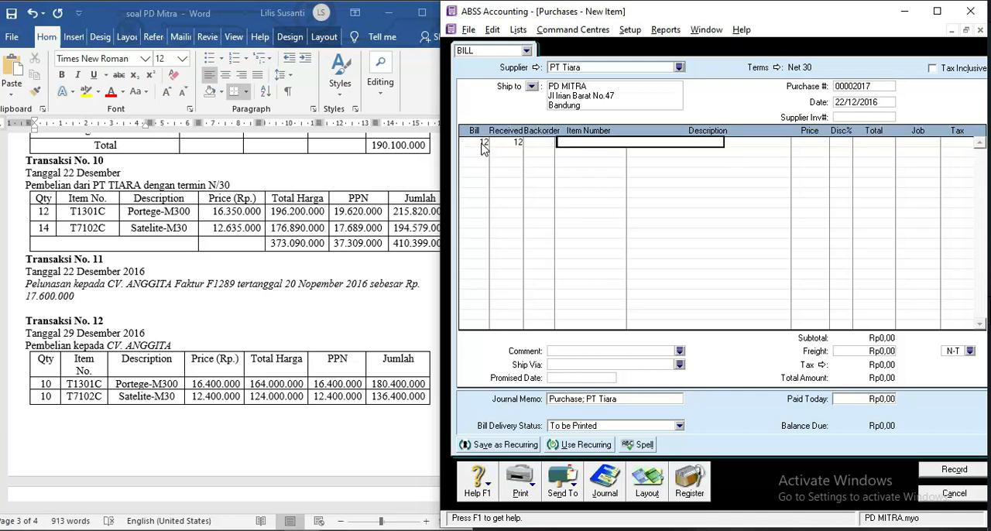
{"action": "key", "text": "Tab"}
{"action": "double_click", "coordinate": [569, 192]}
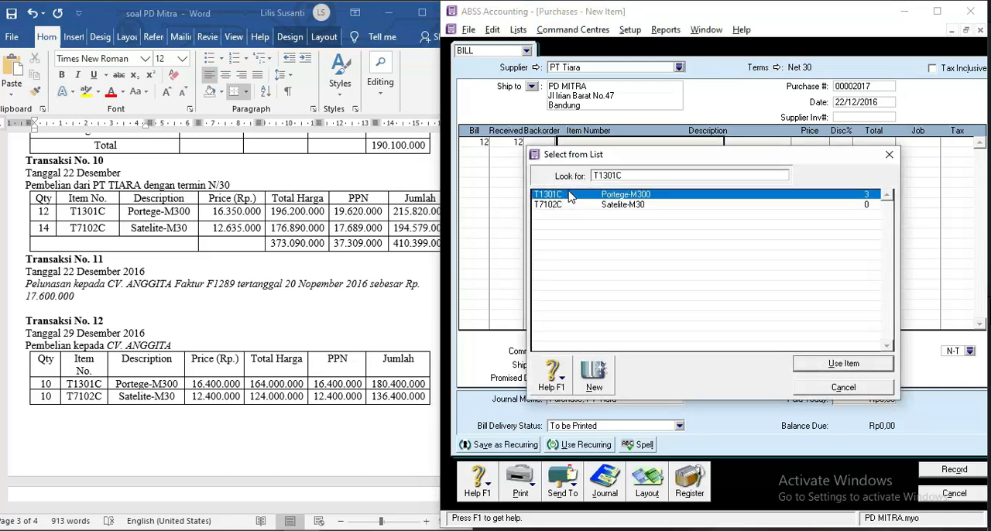
{"action": "key", "text": "Tab"}
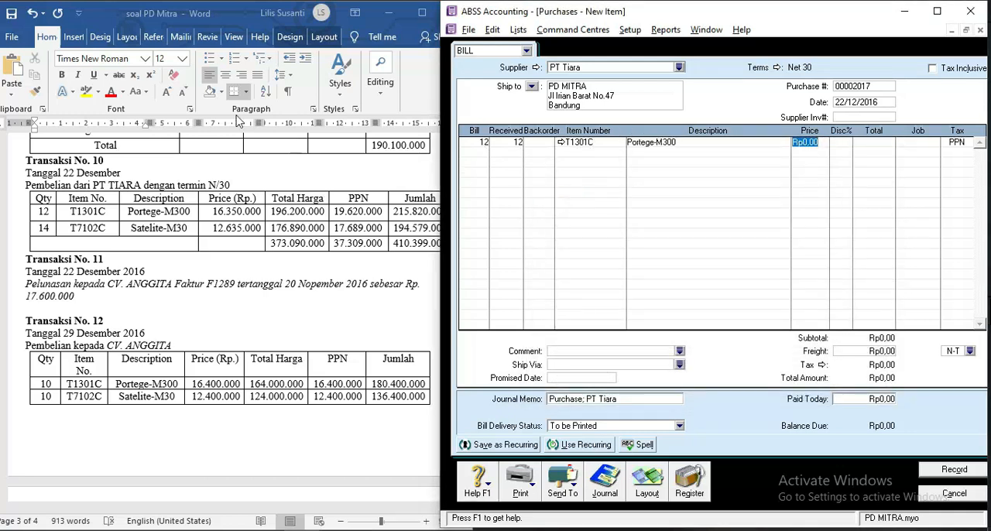
{"action": "type", "text": "1"}
{"action": "key", "text": "Return"}
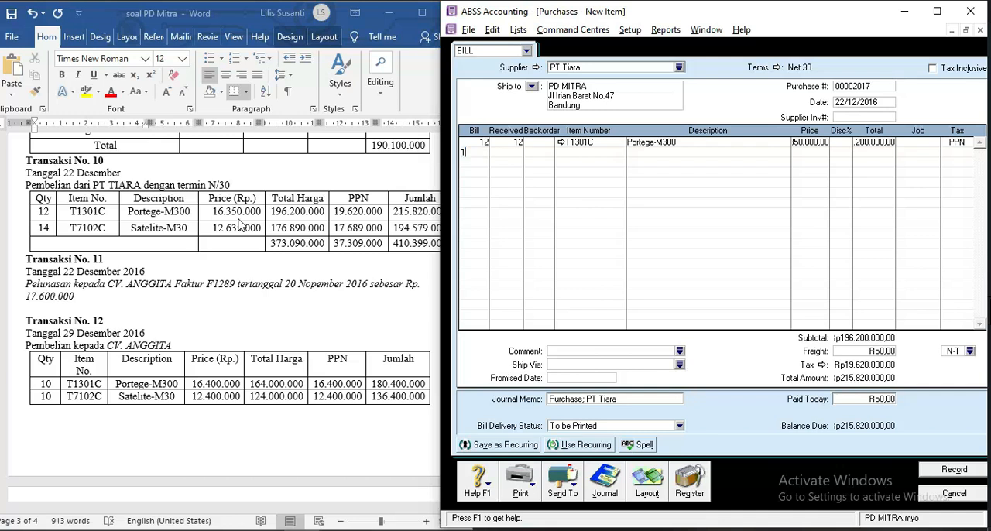
Add 14 units of item T7102C Satelite-M30 at Rp12.635.000 each and record the PT Tiara bill.
{"action": "key", "text": "Tab"}
{"action": "key", "text": "Tab"}
{"action": "key", "text": "Tab"}
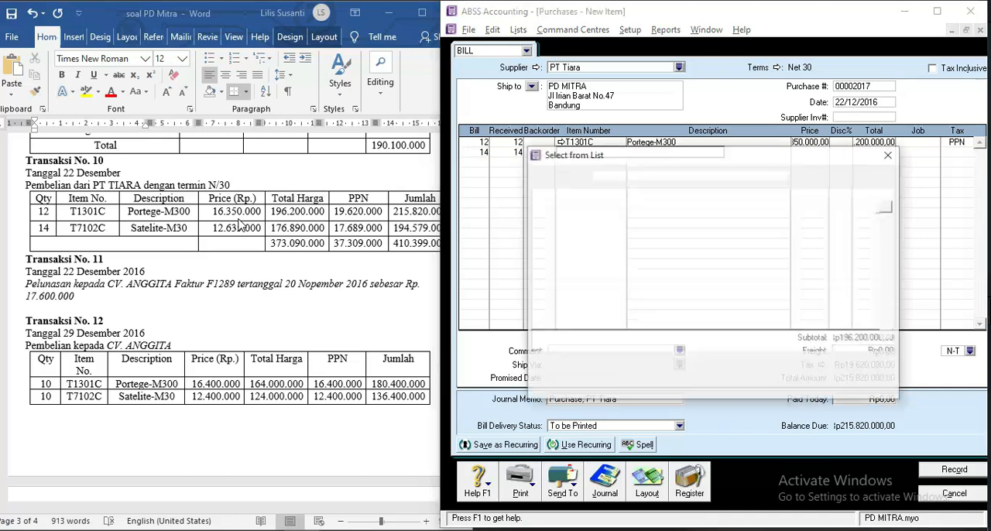
{"action": "double_click", "coordinate": [547, 205]}
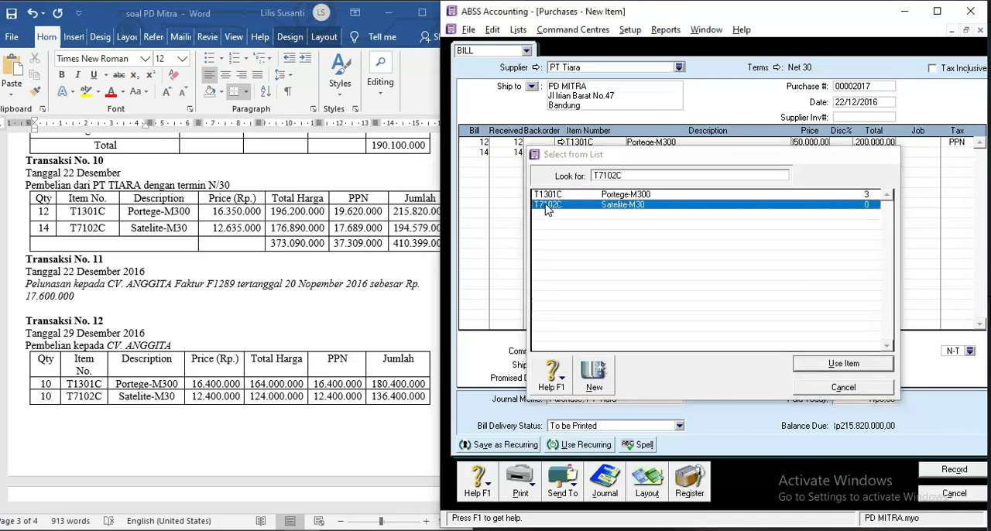
{"action": "type", "text": "1"}
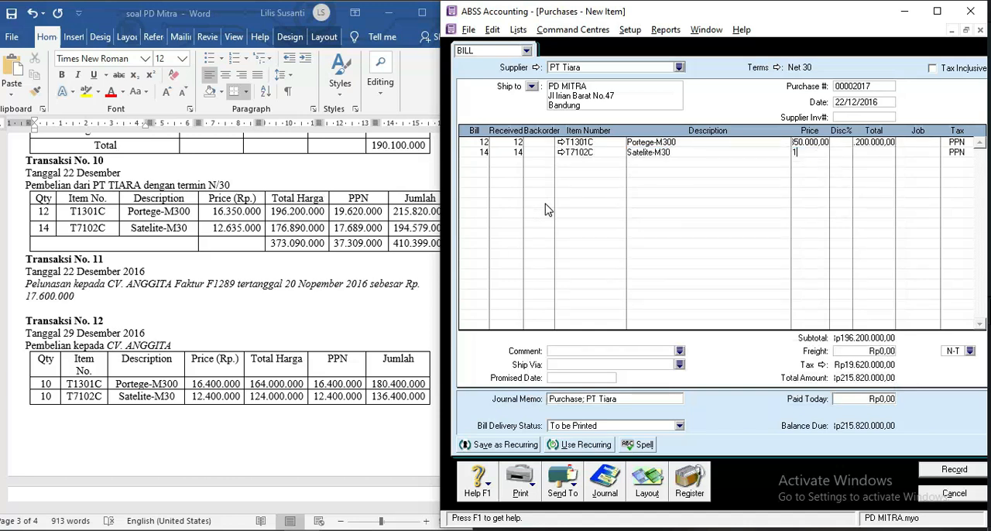
{"action": "type", "text": "2635000"}
{"action": "key", "text": "Tab"}
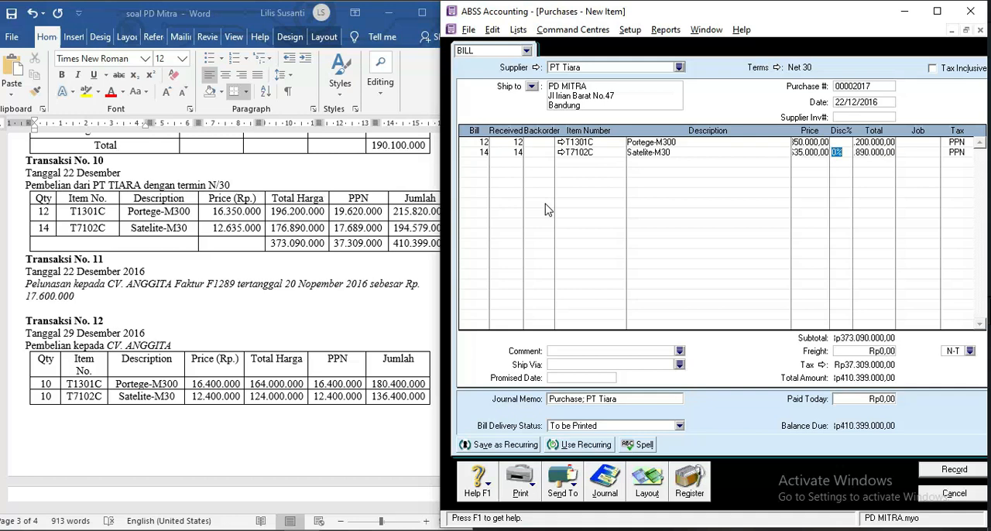
{"action": "key", "text": "Tab"}
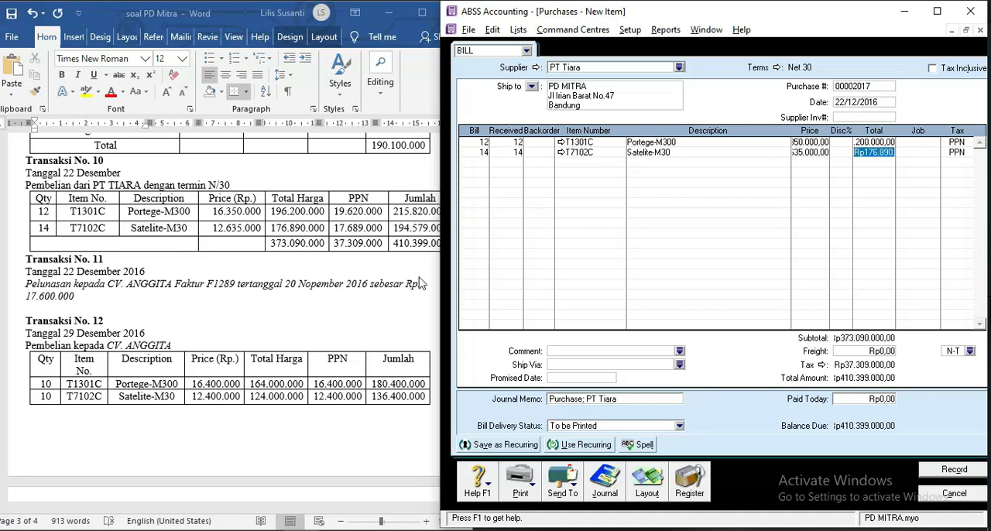
{"action": "left_click", "coordinate": [411, 247]}
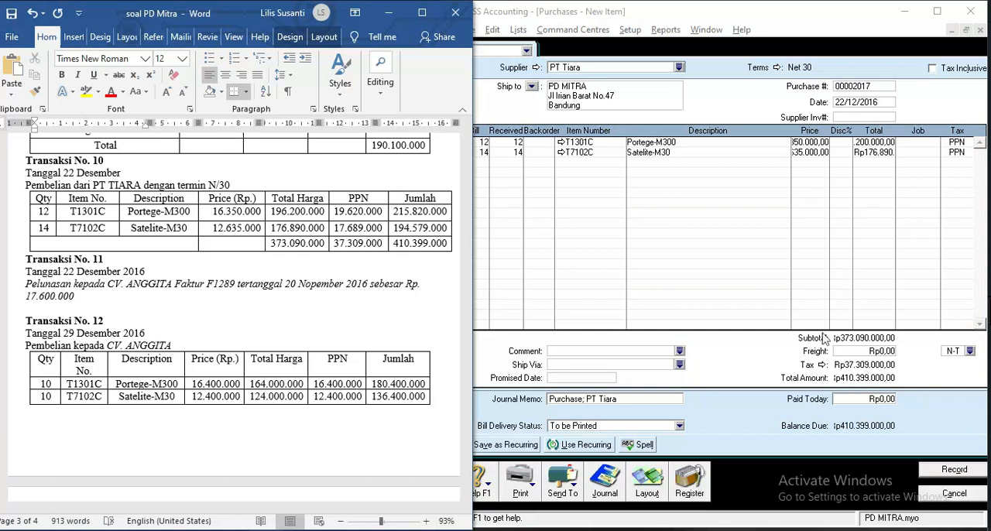
{"action": "left_click", "coordinate": [955, 474]}
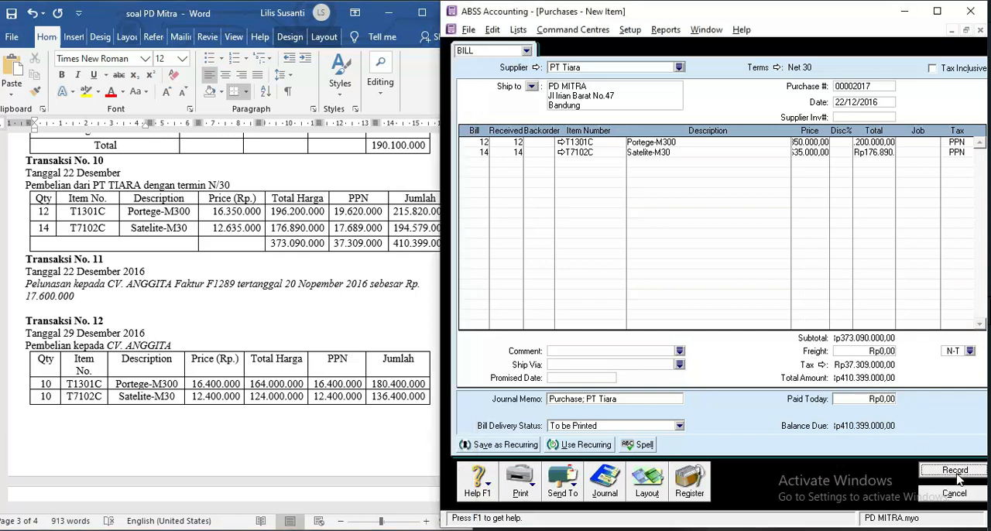
Leave the purchase entry and start a bill payment to supplier CV Anggita for Transaction No. 11.
{"action": "left_click", "coordinate": [270, 287]}
{"action": "scroll", "coordinate": [270, 283], "scroll_direction": "down", "scroll_amount": 3}
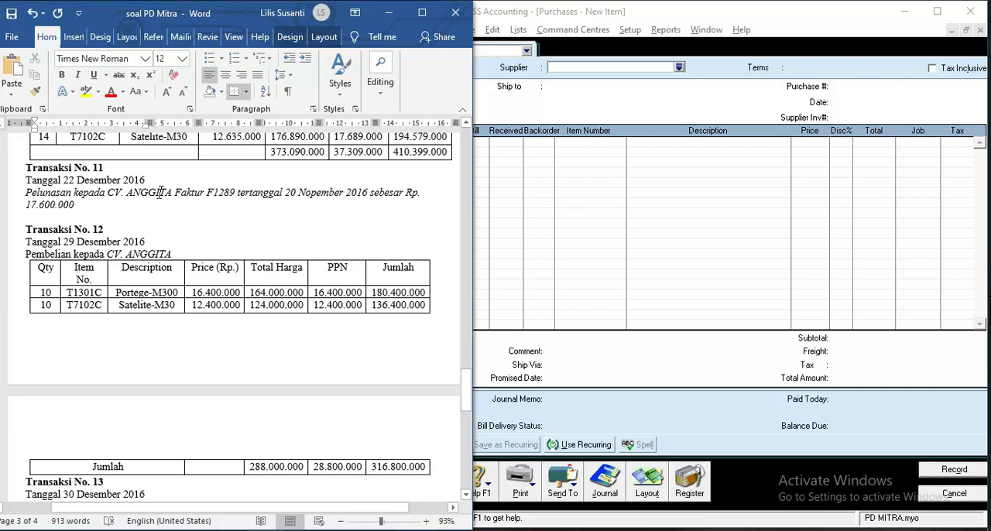
{"action": "left_click", "coordinate": [546, 228]}
{"action": "key", "text": "Escape"}
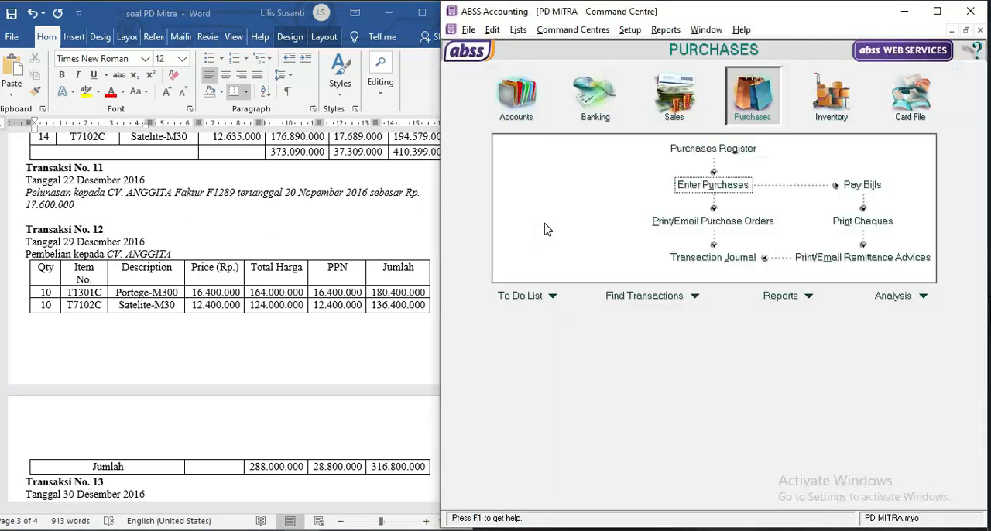
{"action": "left_click", "coordinate": [862, 186]}
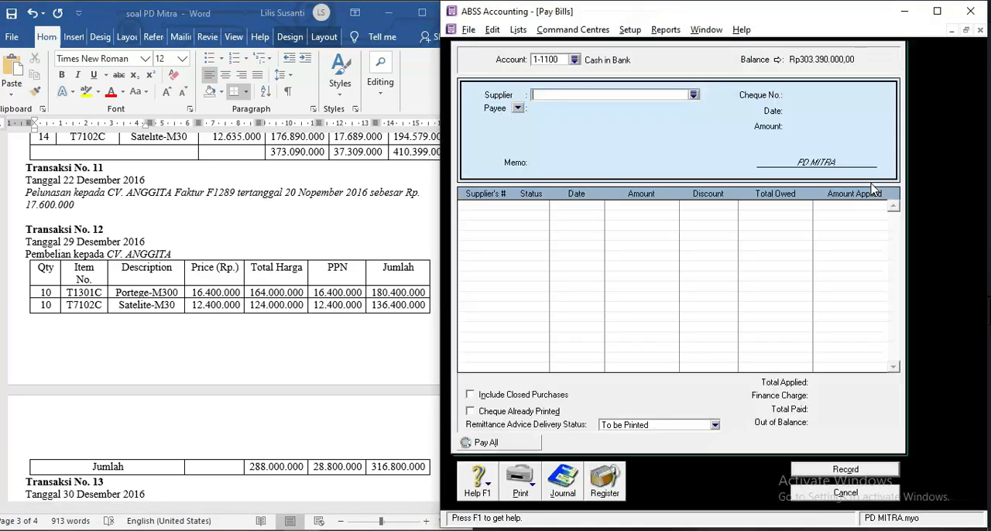
{"action": "type", "text": "CV Anggita"}
{"action": "key", "text": "Tab"}
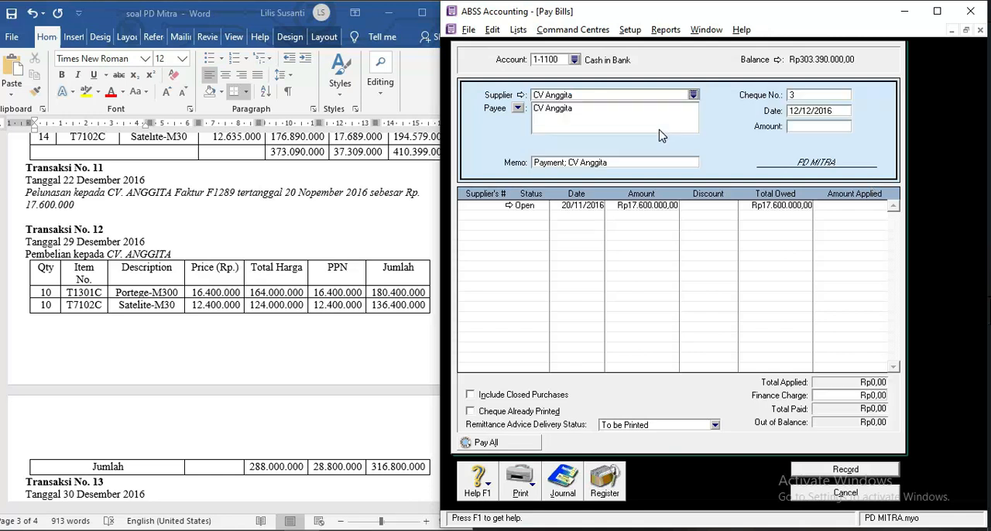
Record a Rp17.600.000 payment dated 22/12/2016 against CV Anggita's open bill of 20/11/2016.
{"action": "left_click", "coordinate": [797, 112]}
{"action": "left_click", "coordinate": [785, 111]}
{"action": "left_click", "coordinate": [800, 128]}
{"action": "type", "text": "17.6"}
{"action": "type", "text": "00.000"}
{"action": "key", "text": "Tab"}
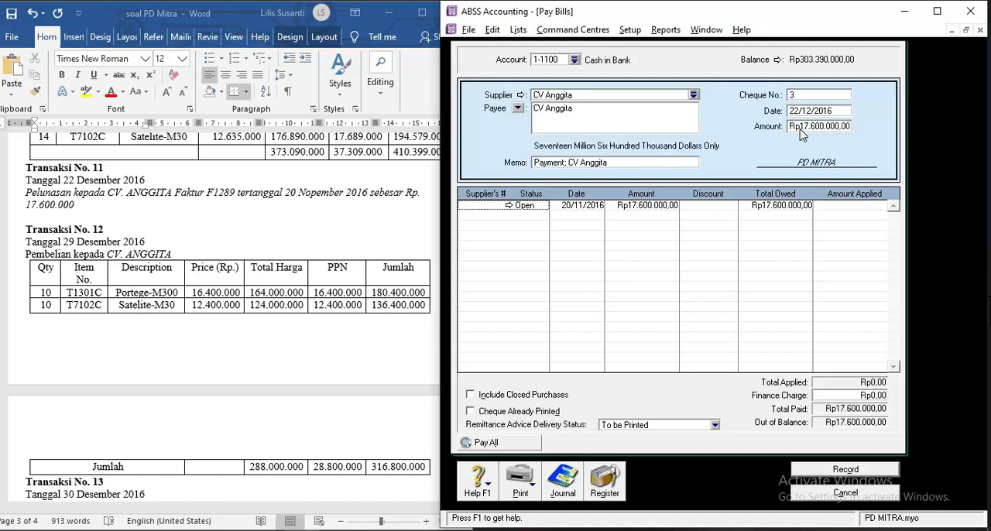
{"action": "left_click", "coordinate": [856, 204]}
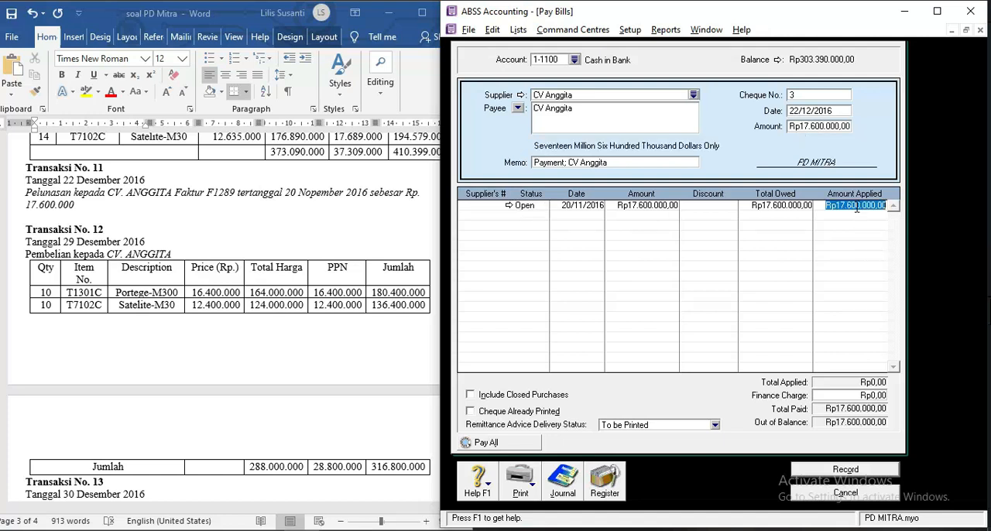
{"action": "left_click", "coordinate": [861, 469]}
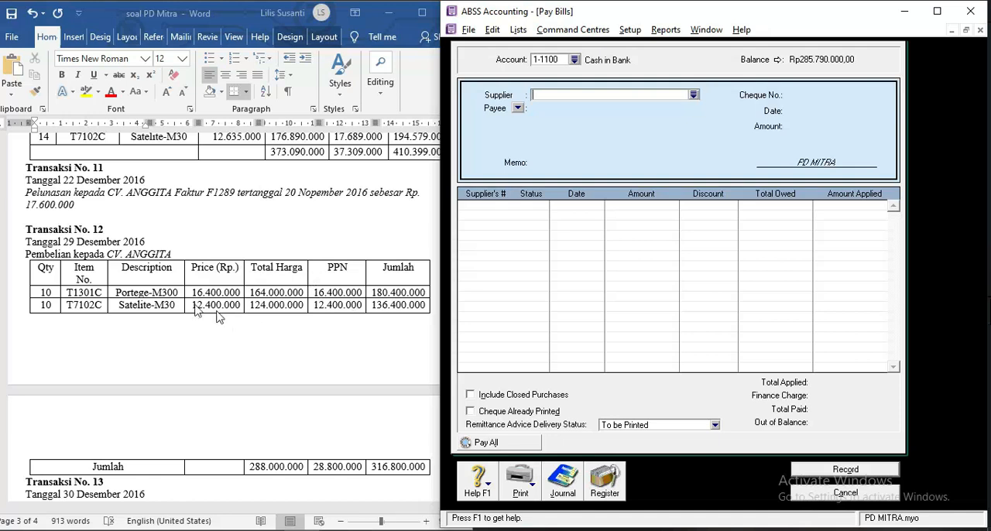
Start a new purchase bill for CV Anggita dated 29/12/2016, following Transaction No. 12.
{"action": "left_click", "coordinate": [158, 278]}
{"action": "scroll", "coordinate": [159, 279], "scroll_direction": "down", "scroll_amount": 2}
{"action": "scroll", "coordinate": [159, 279], "scroll_direction": "down", "scroll_amount": 1}
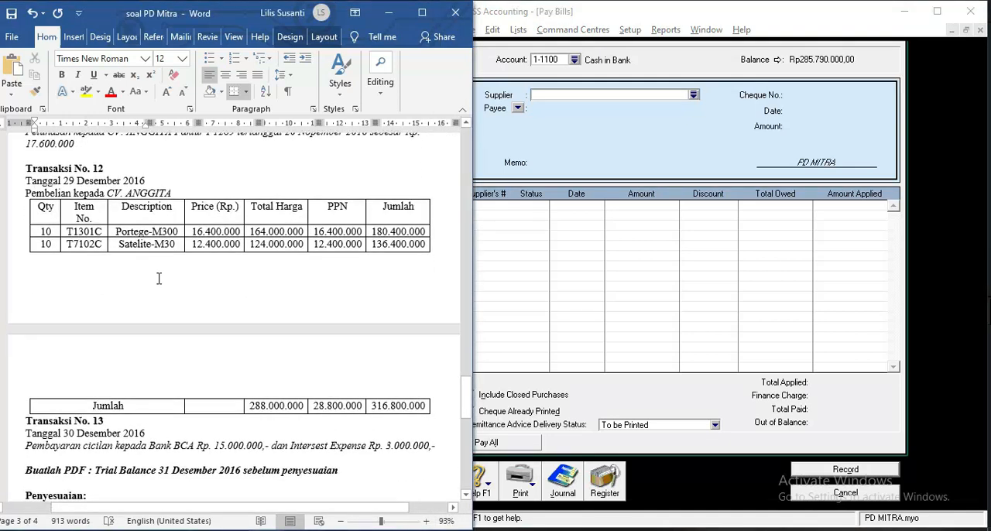
{"action": "left_click", "coordinate": [545, 309]}
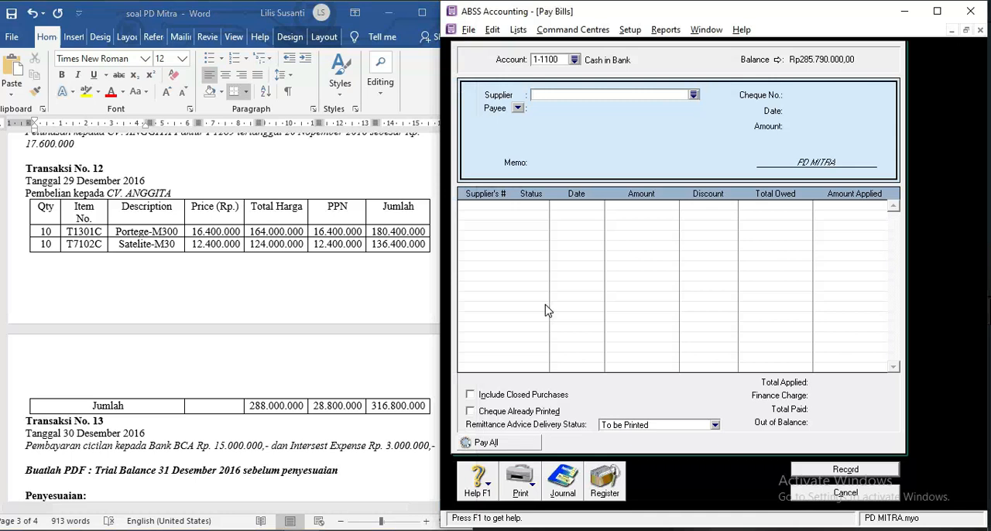
{"action": "key", "text": "Escape"}
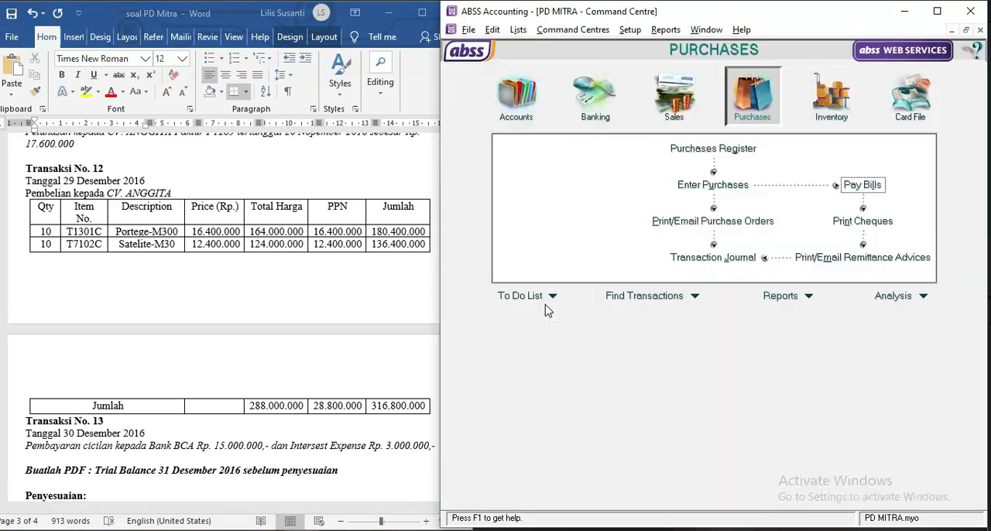
{"action": "left_click", "coordinate": [711, 186]}
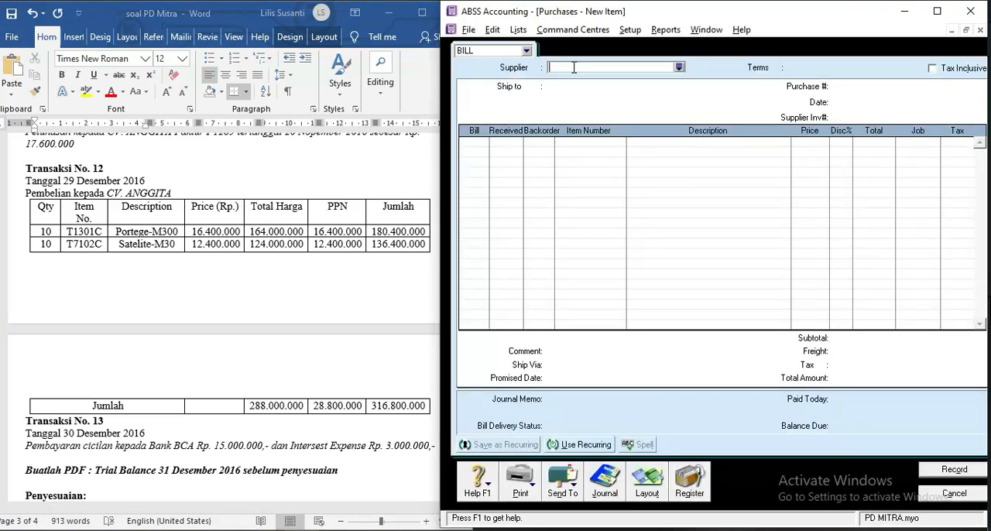
{"action": "type", "text": "cV Anggita"}
{"action": "key", "text": "Tab"}
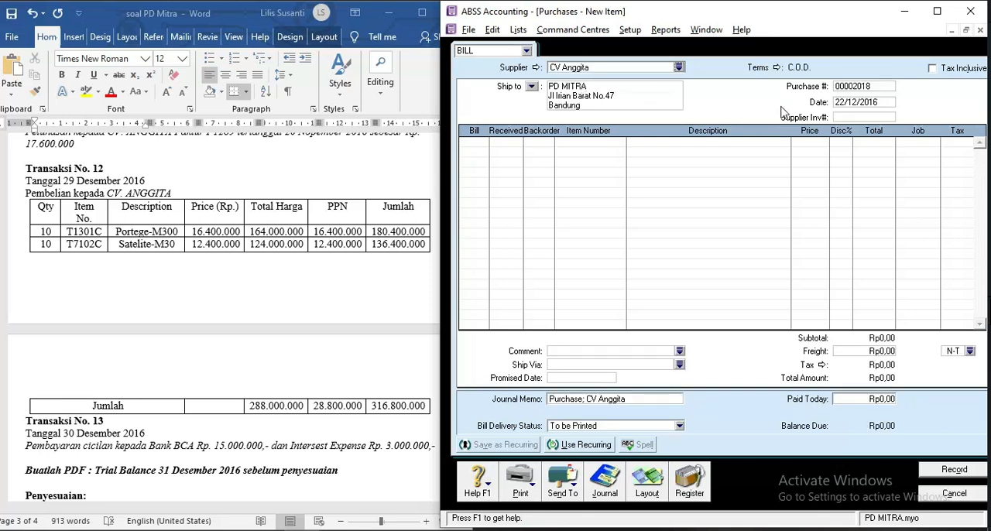
{"action": "left_click", "coordinate": [848, 103]}
{"action": "left_click", "coordinate": [846, 103]}
Enter 10 units of item T1301C Portege-M300 at Rp16.400.000 each on the CV Anggita bill.
{"action": "left_click", "coordinate": [478, 142]}
{"action": "type", "text": "10"}
{"action": "key", "text": "Tab"}
{"action": "type", "text": "T1301C"}
{"action": "key", "text": "Tab"}
{"action": "key", "text": "Tab"}
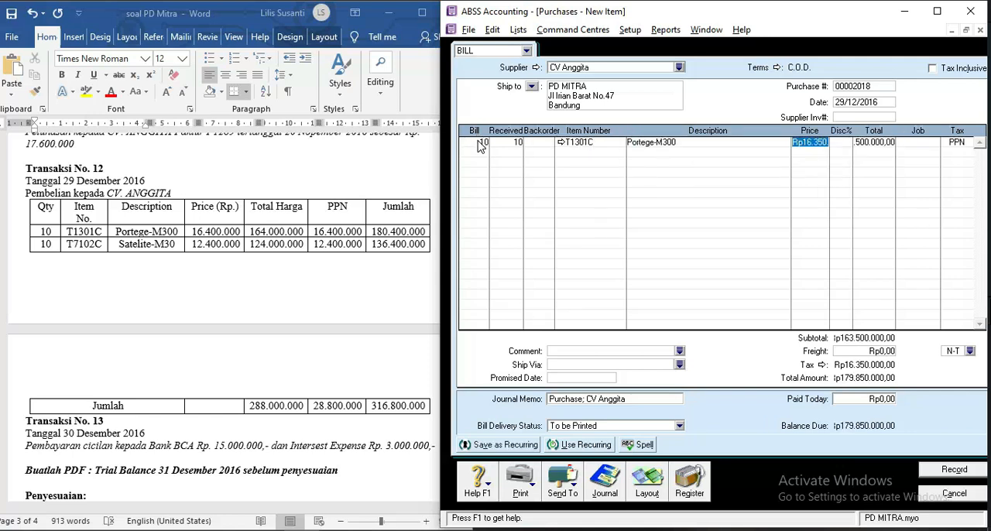
{"action": "type", "text": "16400000"}
{"action": "key", "text": "Tab"}
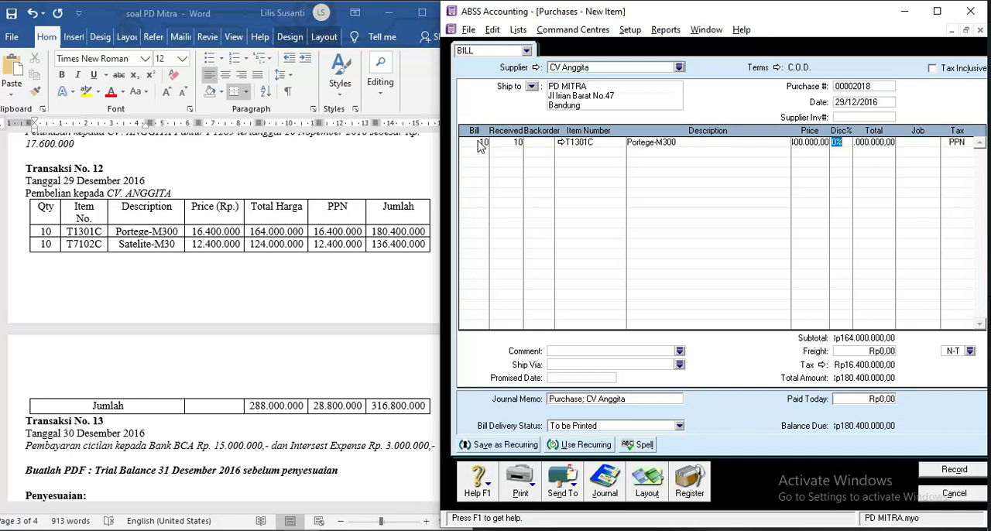
Add a second line of 10 units to the CV Anggita bill, using item T1301C.
{"action": "left_click", "coordinate": [483, 153]}
{"action": "type", "text": "10"}
{"action": "key", "text": "Tab"}
{"action": "key", "text": "Tab"}
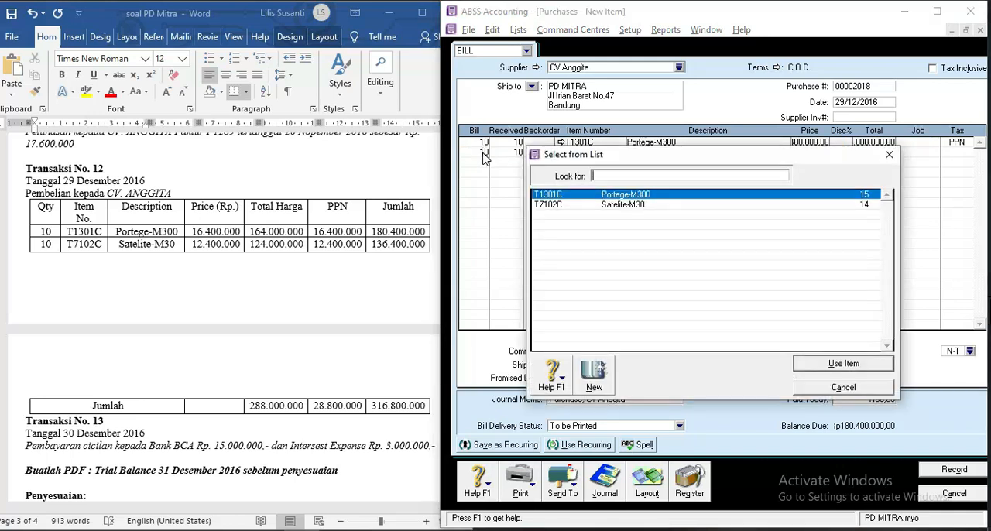
{"action": "key", "text": "Return"}
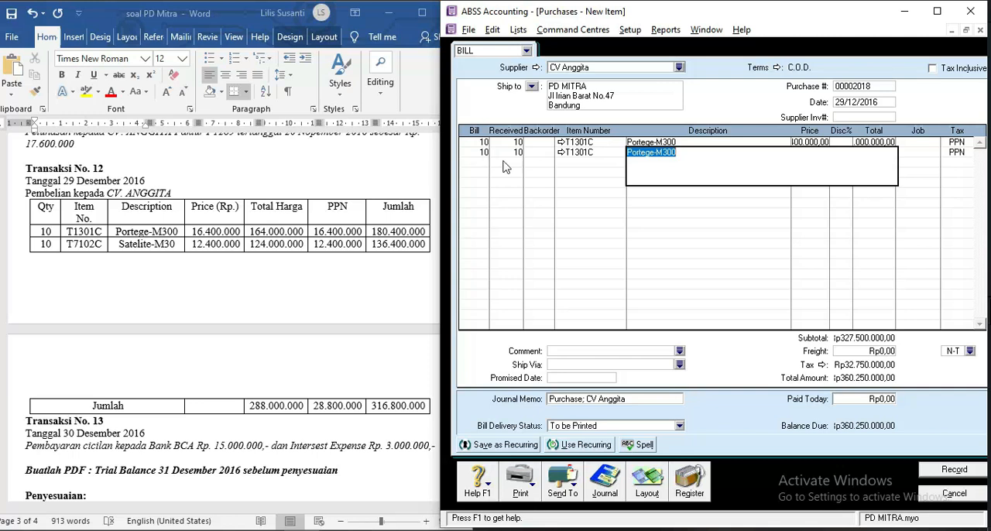
Replace the item on the second bill line with T7102C Satelite-M30.
{"action": "left_click", "coordinate": [560, 153]}
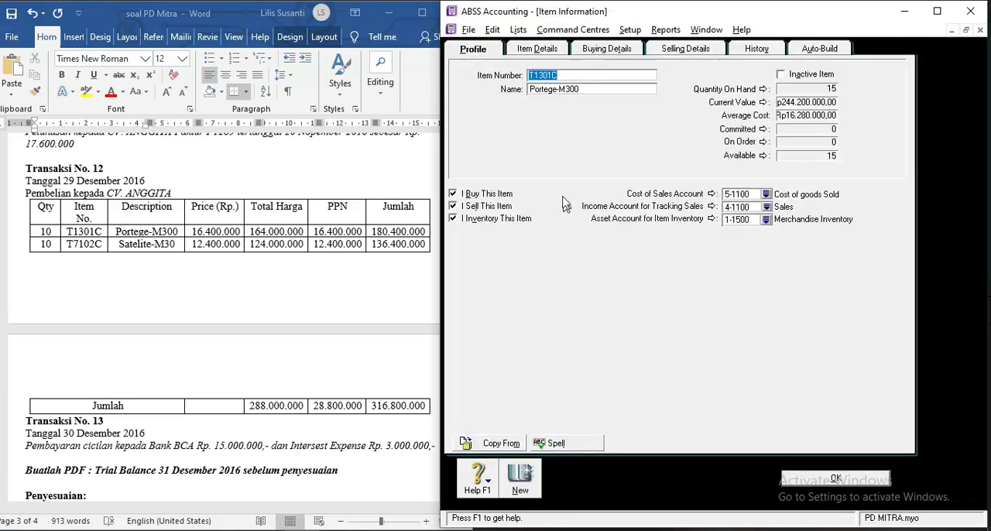
{"action": "key", "text": "Escape"}
{"action": "left_click", "coordinate": [602, 152]}
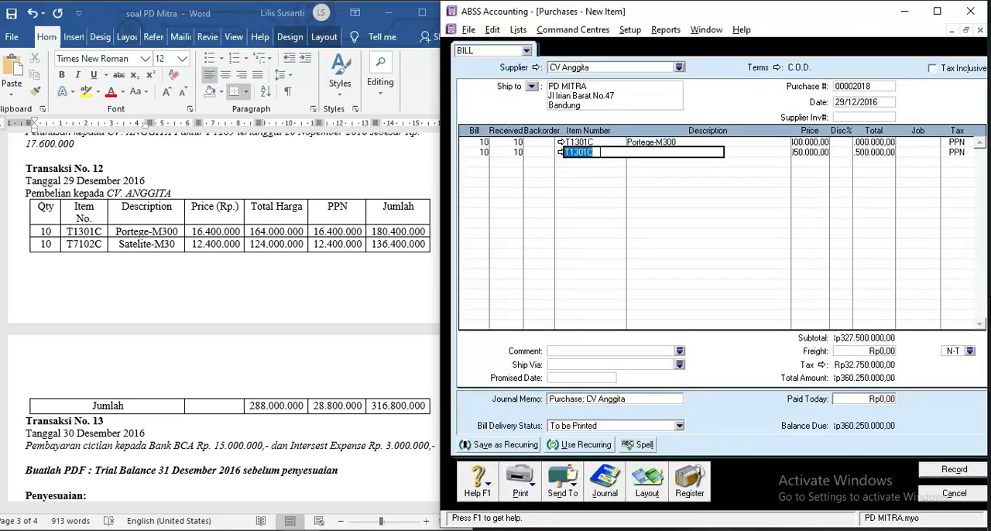
{"action": "key", "text": "BackSpace"}
{"action": "type", "text": "T17"}
{"action": "key", "text": "Tab"}
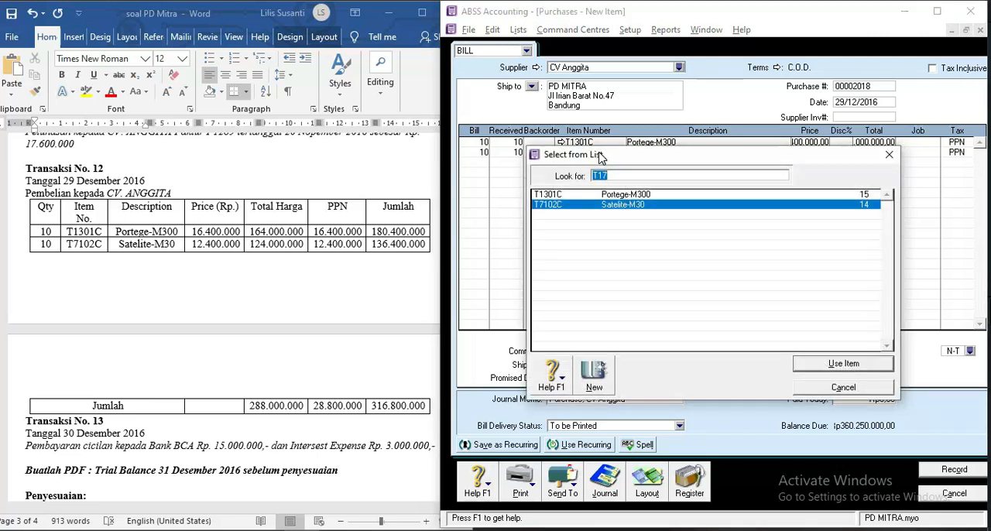
{"action": "double_click", "coordinate": [602, 205]}
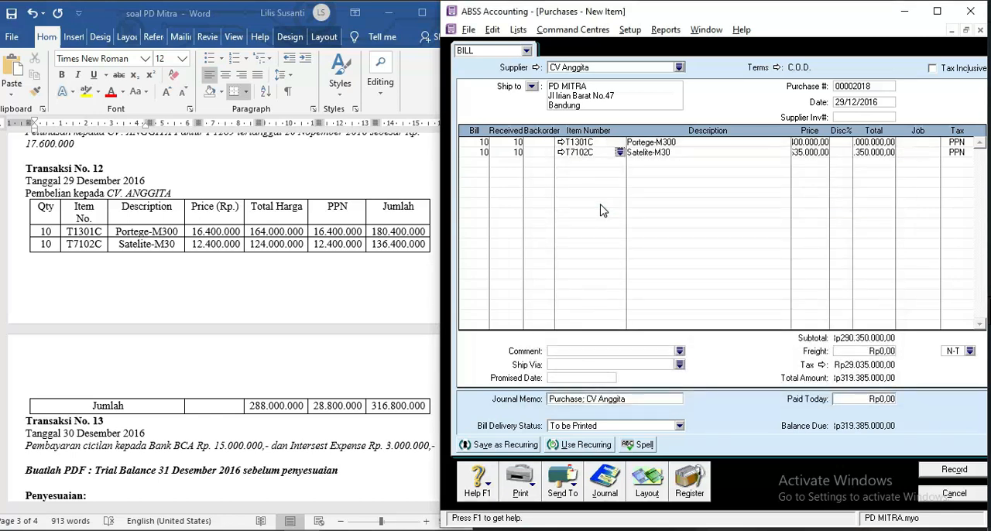
Set the Satelite-M30 line's unit price to Rp12.400.000 and record the CV Anggita bill.
{"action": "key", "text": "Tab"}
{"action": "key", "text": "Tab"}
{"action": "type", "text": "124"}
{"action": "key", "text": "Tab"}
{"action": "left_click", "coordinate": [941, 469]}
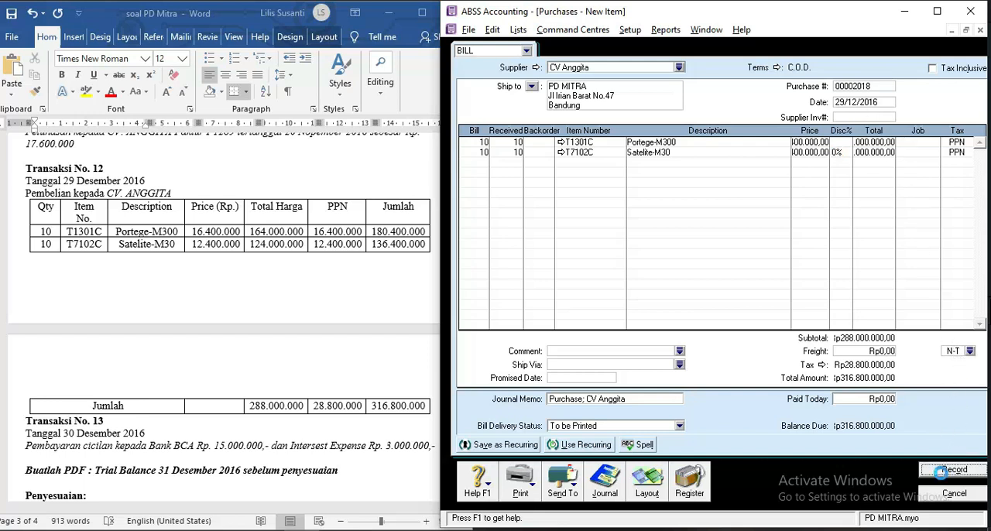
Read Transaction No. 13 and the year-end adjustments in the Word exercise.
{"action": "left_click", "coordinate": [313, 334]}
{"action": "scroll", "coordinate": [305, 285], "scroll_direction": "down", "scroll_amount": 2}
{"action": "scroll", "coordinate": [304, 285], "scroll_direction": "down", "scroll_amount": 5}
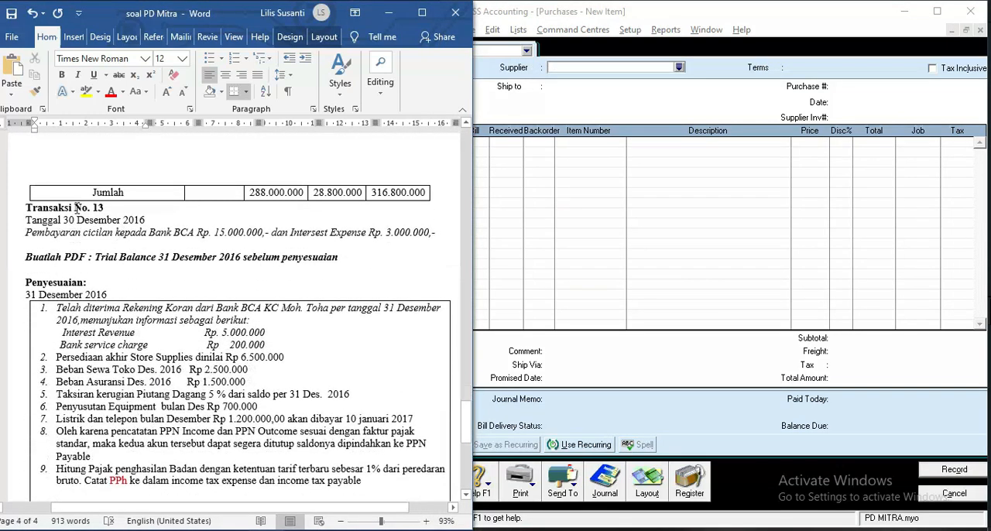
{"action": "scroll", "coordinate": [77, 205], "scroll_direction": "down", "scroll_amount": 1}
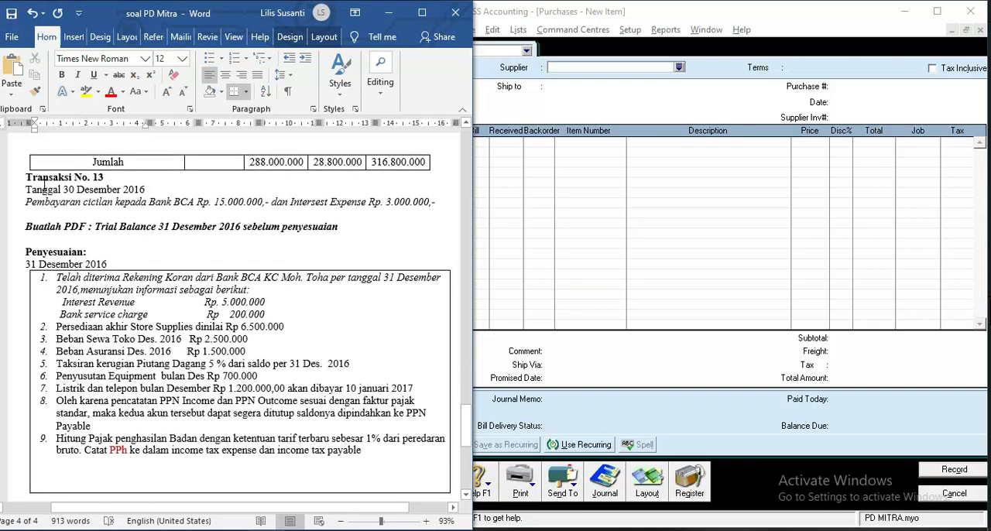
{"action": "left_click", "coordinate": [44, 187]}
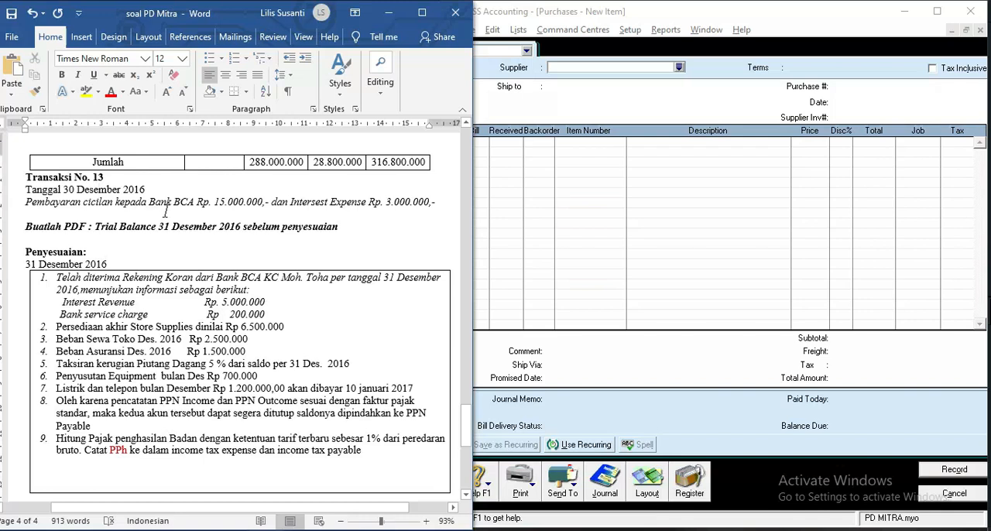
Switch to ABSS Accounting, leave the new purchase, and start a Spend Money transaction dated 30/12/2016.
{"action": "left_click", "coordinate": [592, 222]}
{"action": "key", "text": "Escape"}
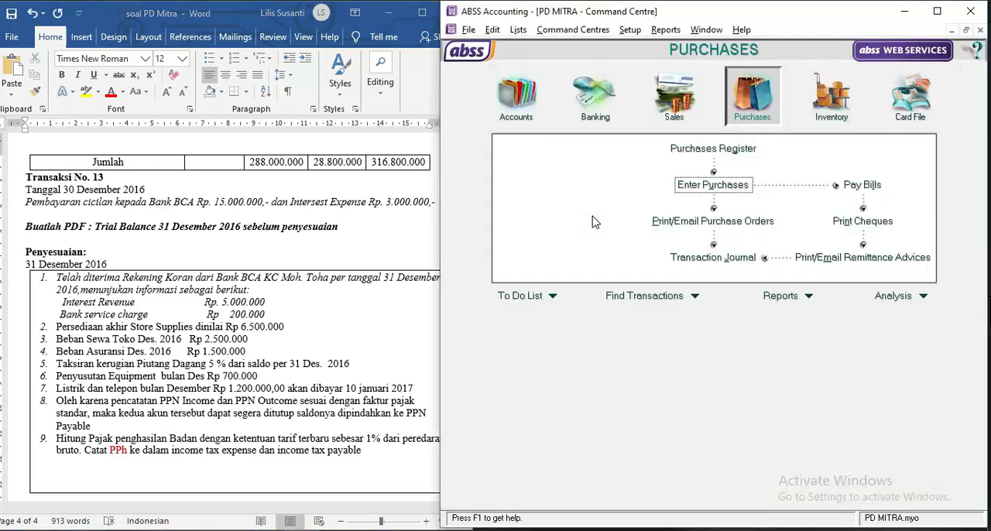
{"action": "left_click", "coordinate": [592, 115]}
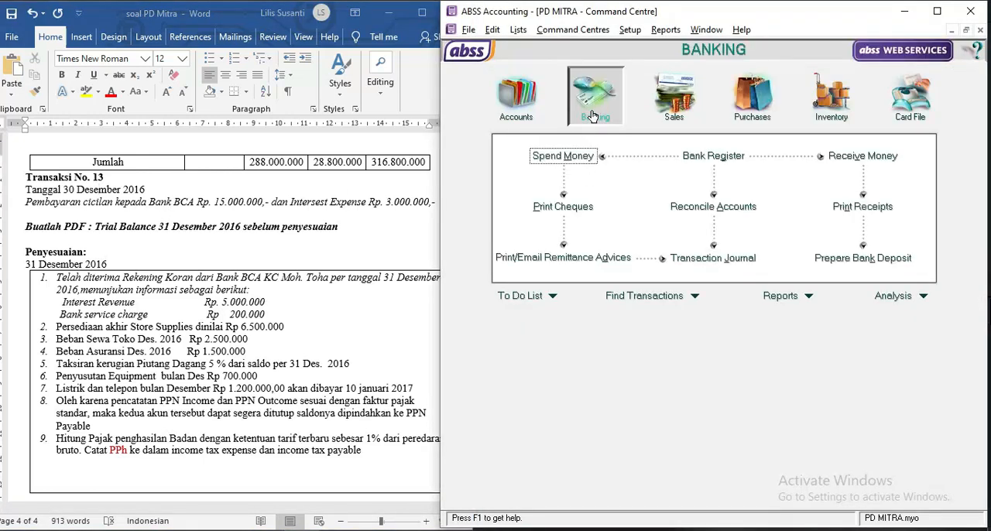
{"action": "left_click", "coordinate": [562, 156]}
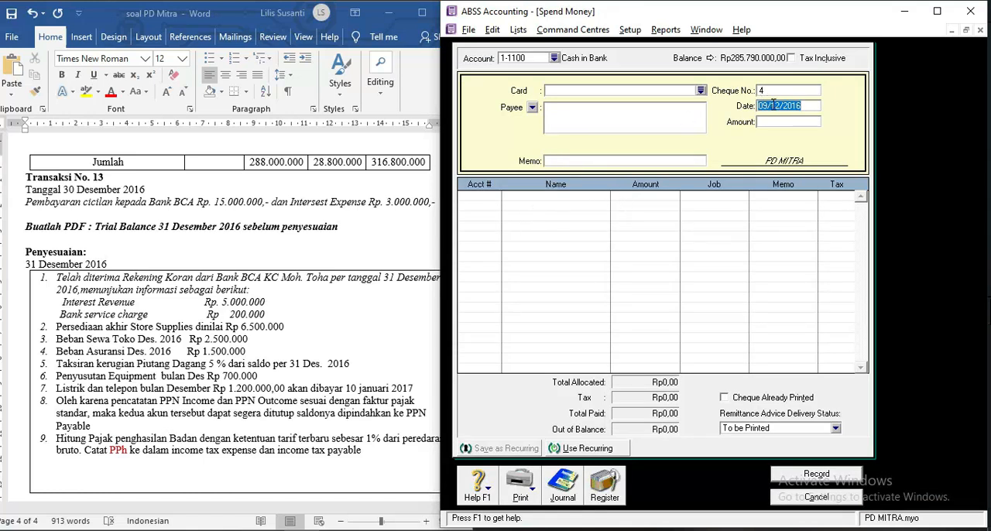
{"action": "type", "text": "3"}
{"action": "type", "text": "0/12/2016"}
{"action": "key", "text": "Tab"}
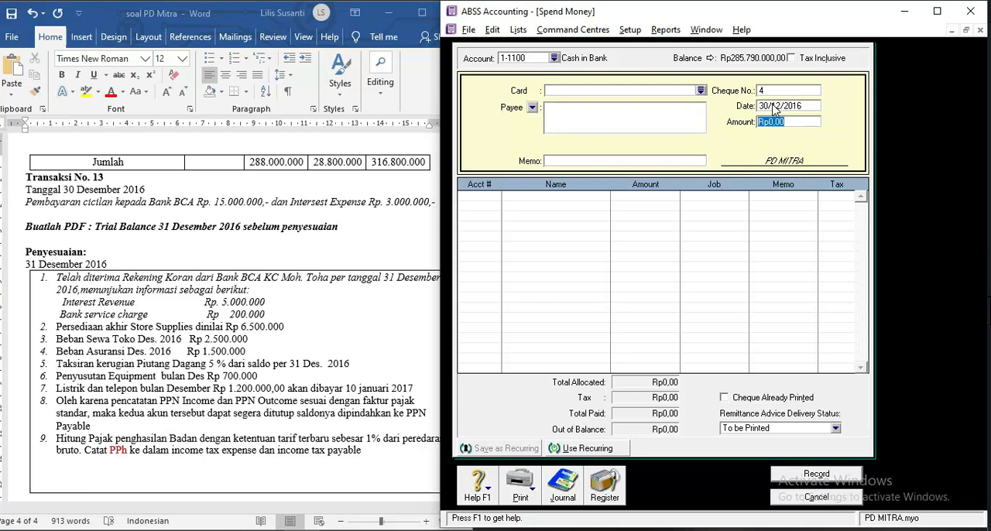
Set the payment amount to Rp18.000.000 with the memo "Cicilan ke Bank".
{"action": "type", "text": "1"}
{"action": "type", "text": "8.000.000"}
{"action": "key", "text": "Tab"}
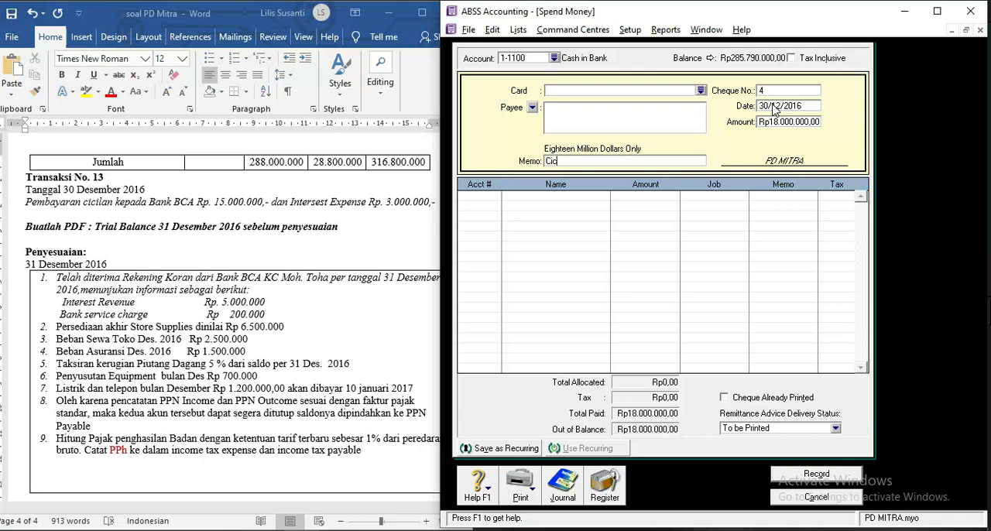
{"action": "type", "text": "Cicilan ke Bank"}
Allocate Rp15.000.000 of the payment to account 2-2100 Bank BCA Loan on the first line.
{"action": "key", "text": "Tab"}
{"action": "type", "text": "6-"}
{"action": "scroll", "coordinate": [654, 278], "scroll_direction": "up", "scroll_amount": 10}
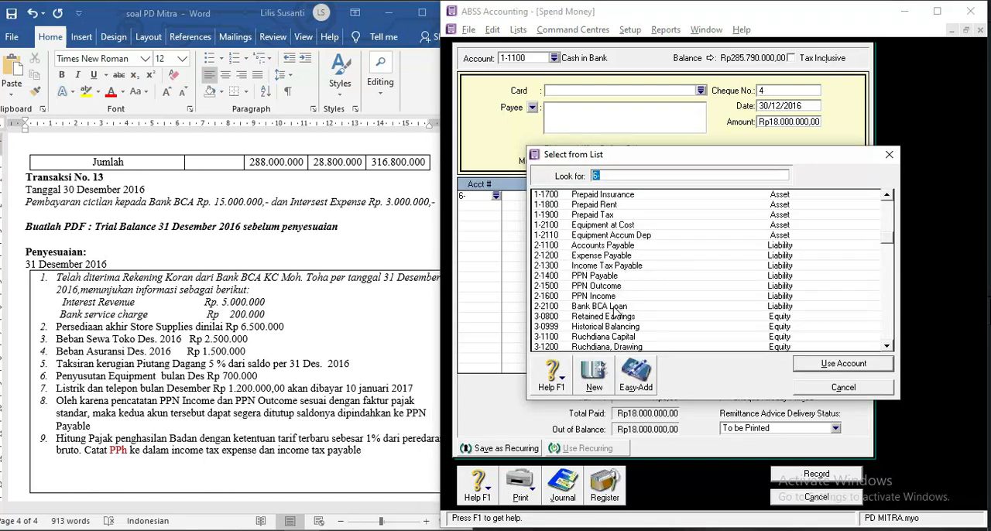
{"action": "double_click", "coordinate": [615, 312]}
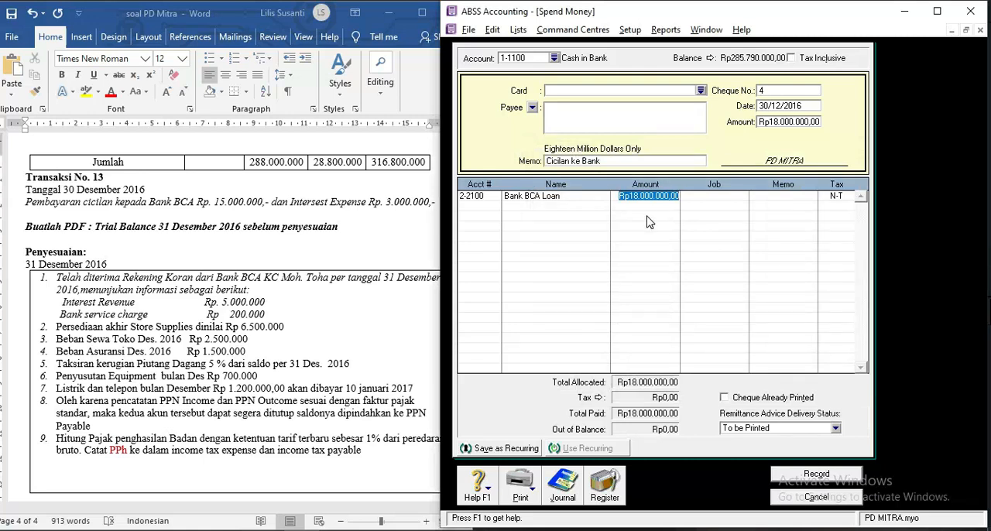
{"action": "type", "text": "1500000"}
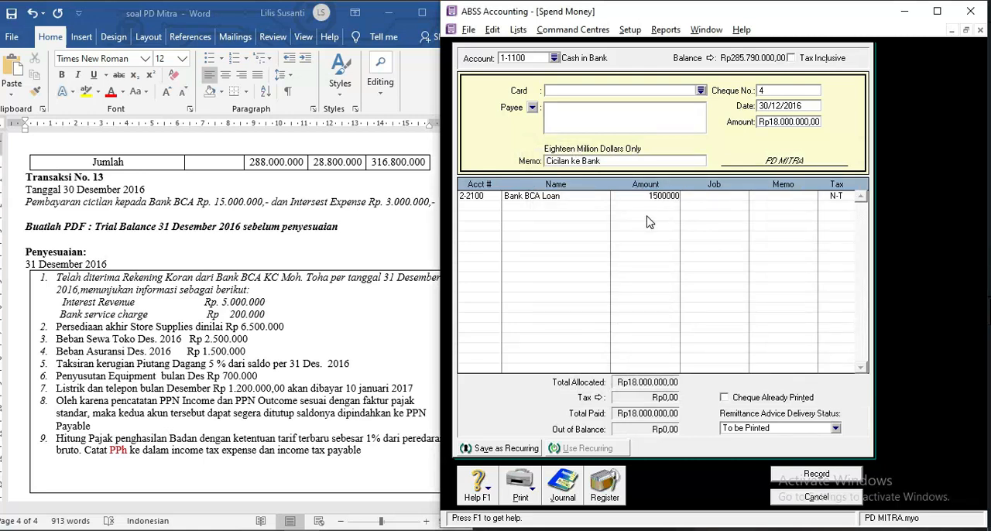
{"action": "key", "text": "Tab"}
{"action": "key", "text": "Tab"}
{"action": "key", "text": "Tab"}
{"action": "key", "text": "Tab"}
Allocate the remaining Rp3.000.000 to account 9-1100 Interest Expense, record the payment and close Spend Money.
{"action": "type", "text": "6"}
{"action": "key", "text": "Tab"}
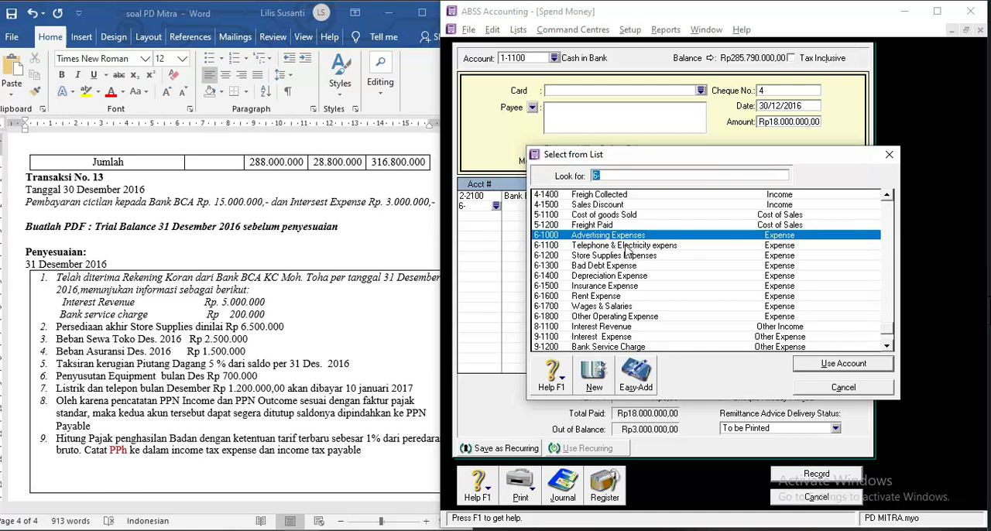
{"action": "scroll", "coordinate": [627, 251], "scroll_direction": "up", "scroll_amount": 3}
{"action": "scroll", "coordinate": [627, 252], "scroll_direction": "up", "scroll_amount": 1}
{"action": "scroll", "coordinate": [627, 252], "scroll_direction": "down", "scroll_amount": 4}
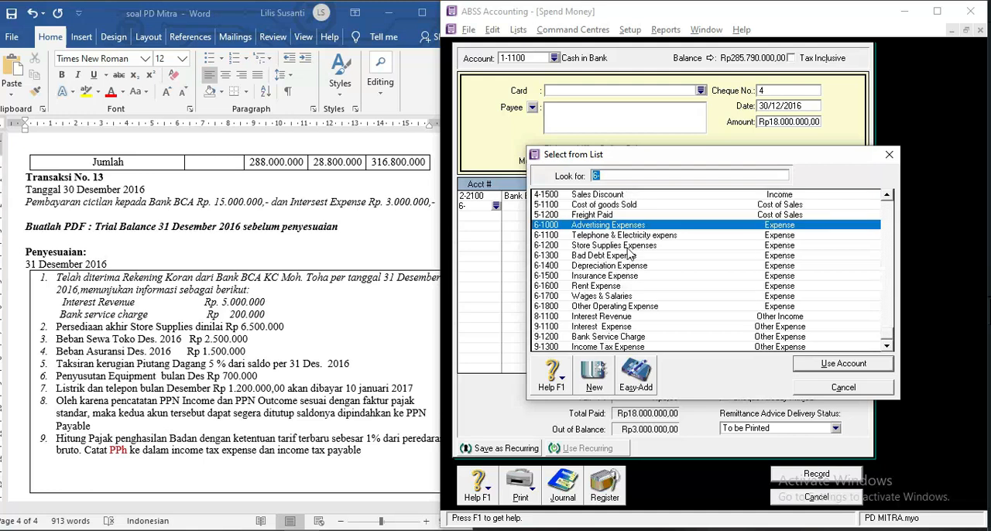
{"action": "double_click", "coordinate": [624, 326]}
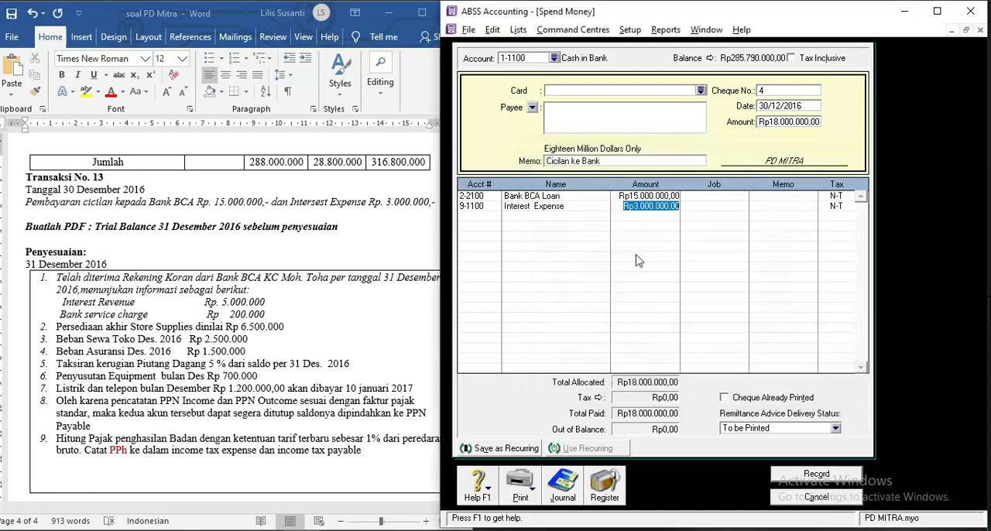
{"action": "left_click", "coordinate": [816, 476]}
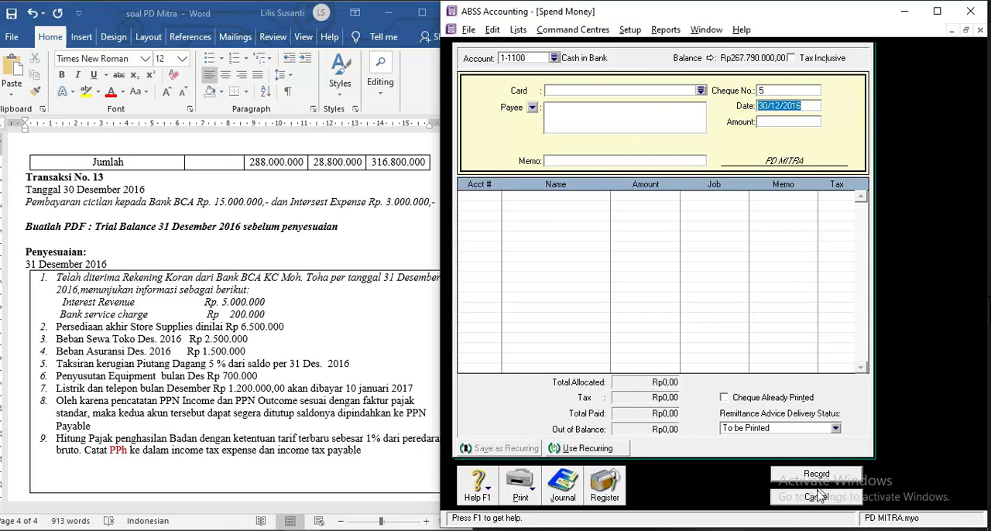
{"action": "left_click", "coordinate": [815, 499]}
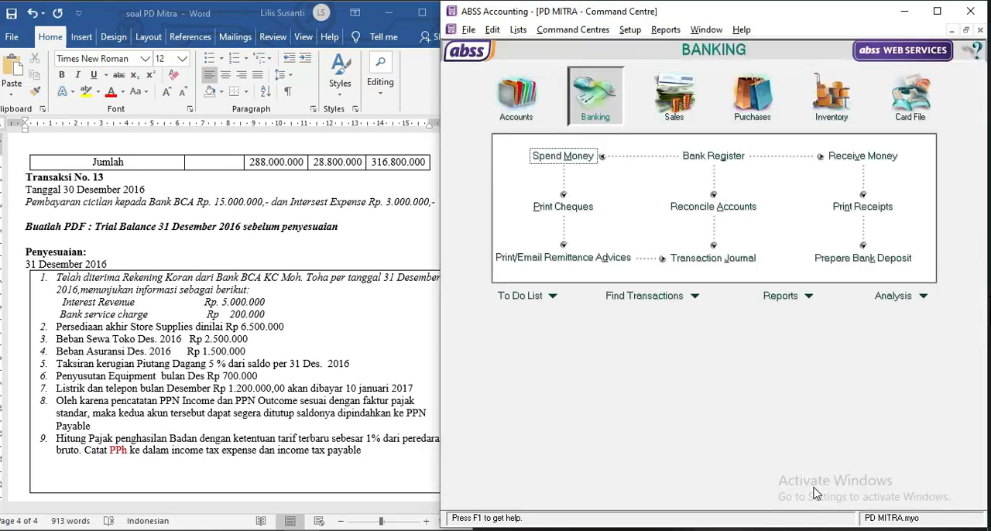